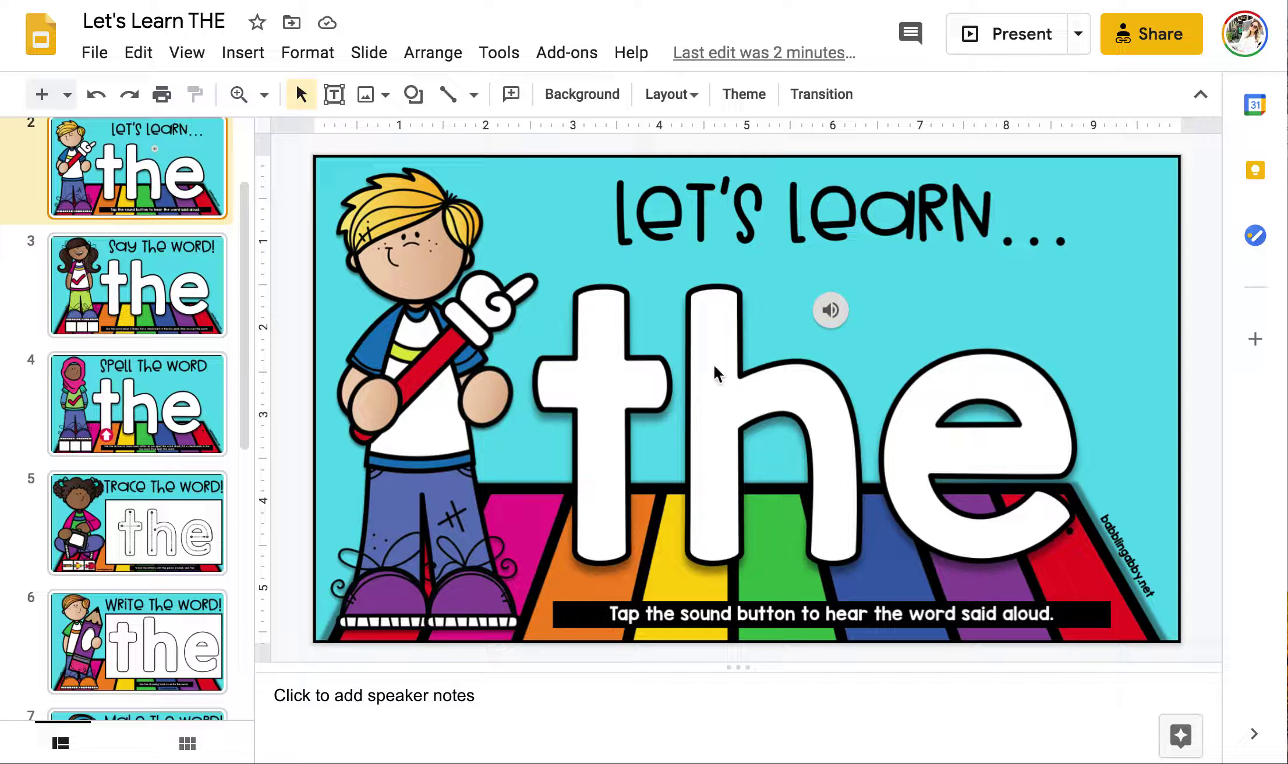
# Play the word's sound clip, then drag the red checkmark into Say the Word's first box
pyautogui.click(832, 318)
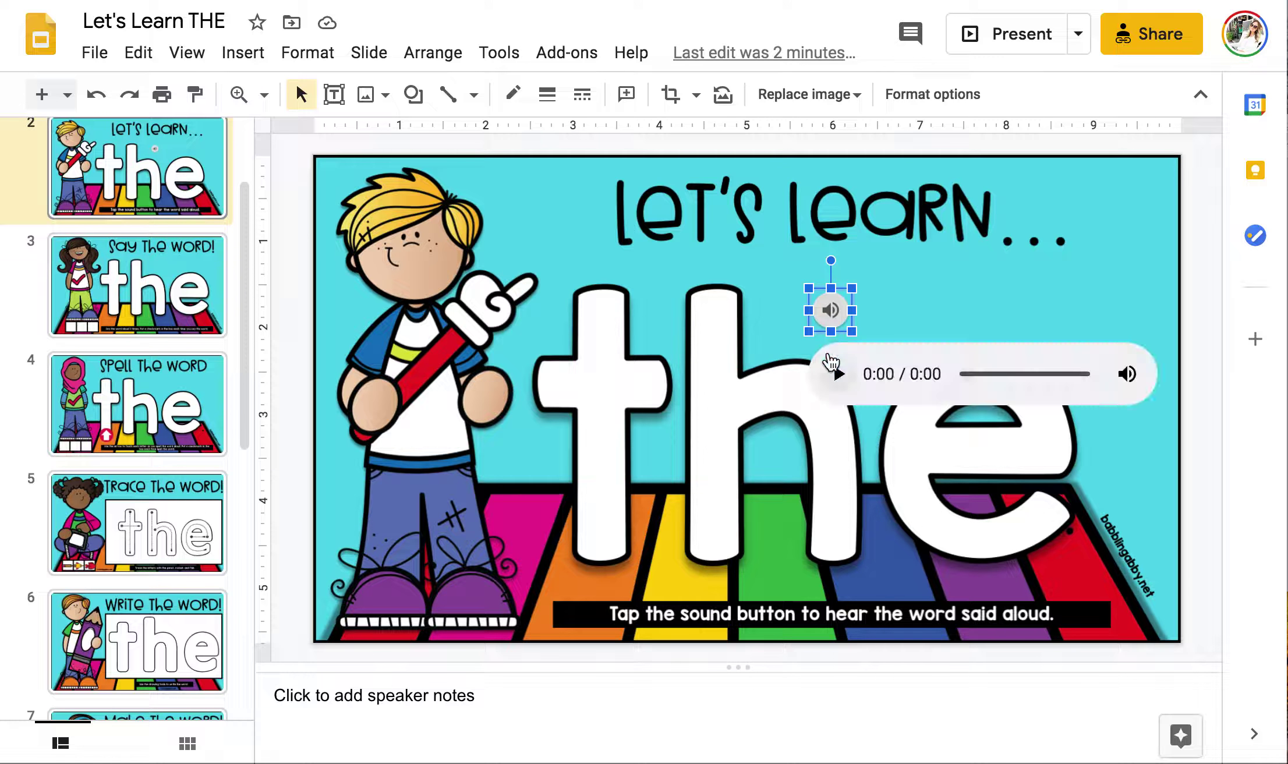
pyautogui.click(763, 284)
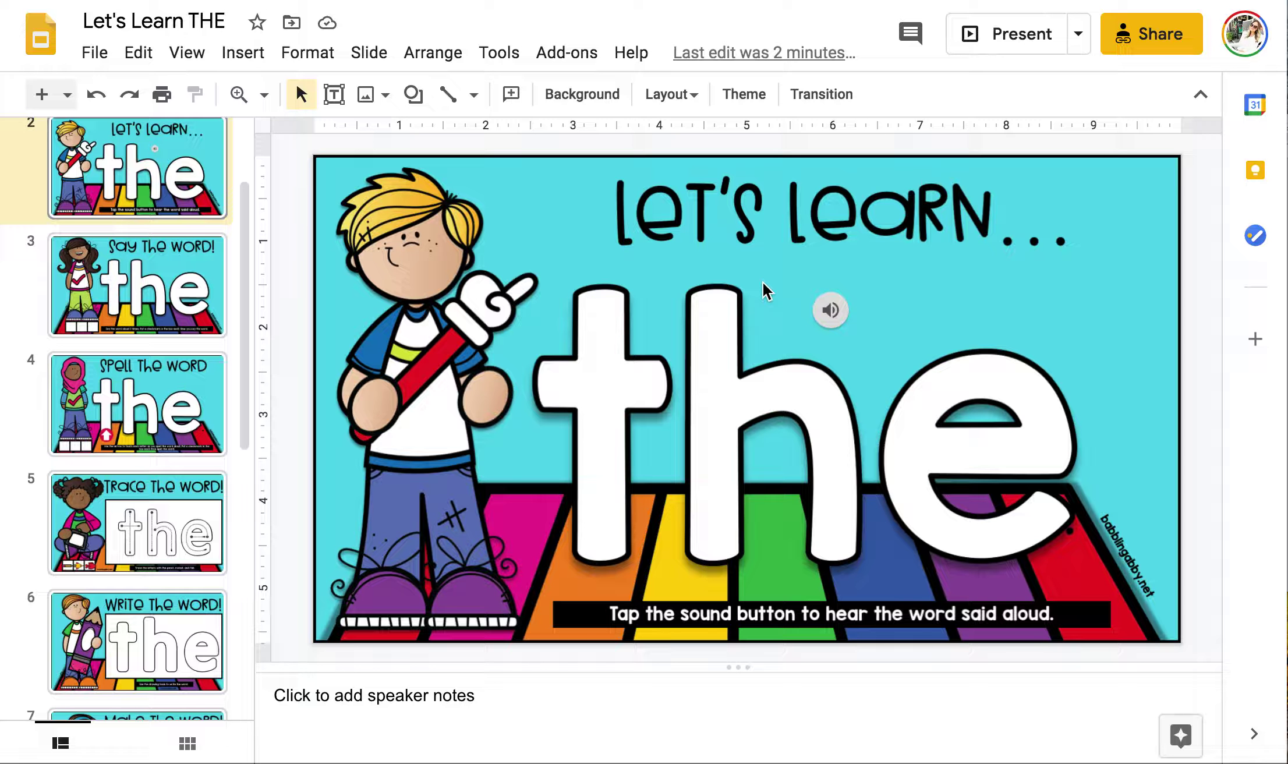
pyautogui.click(160, 268)
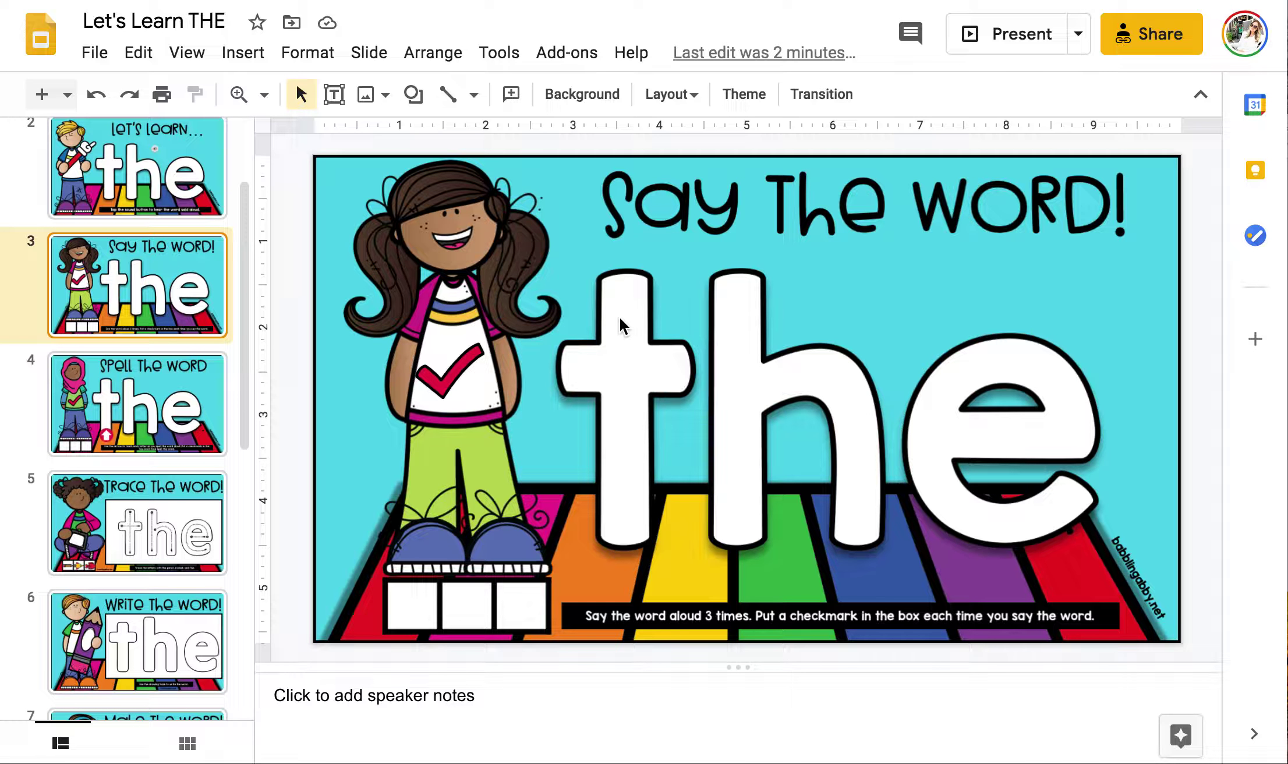
pyautogui.click(466, 360)
pyautogui.moveTo(466, 360); pyautogui.dragTo(435, 590)
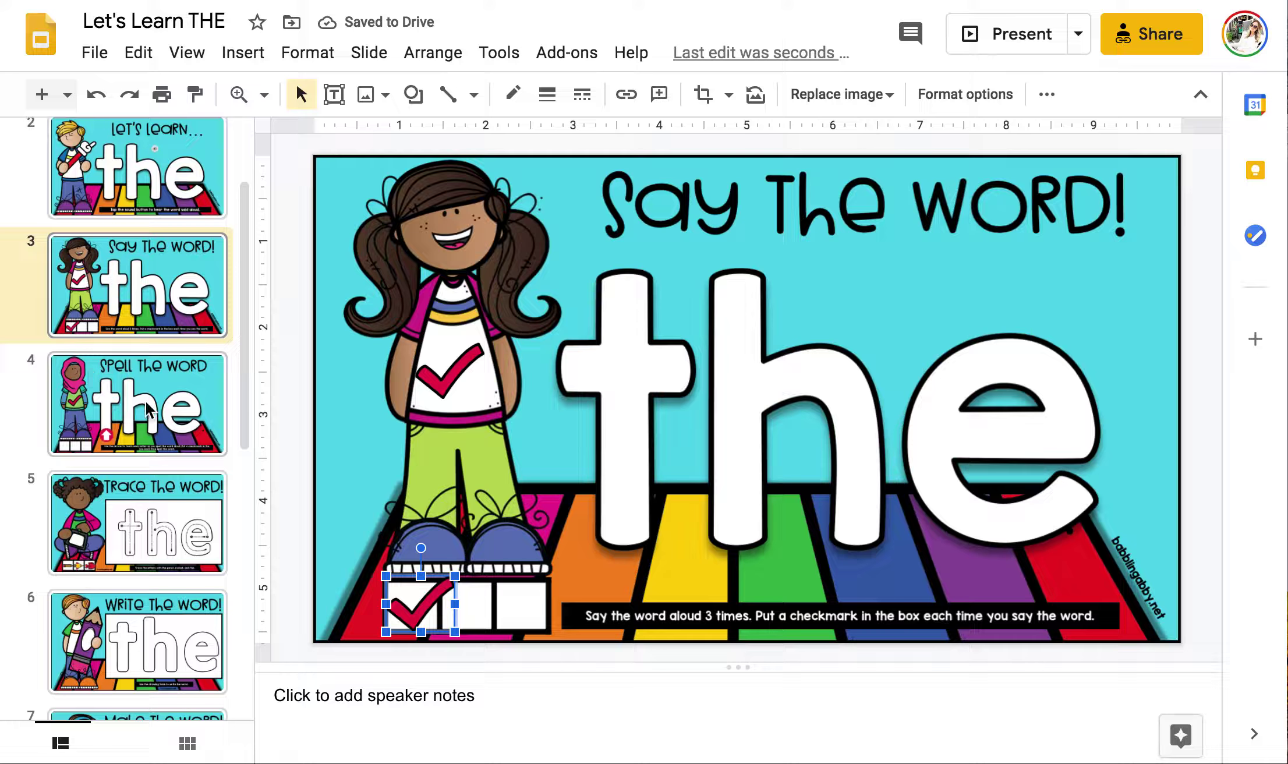
pyautogui.click(189, 433)
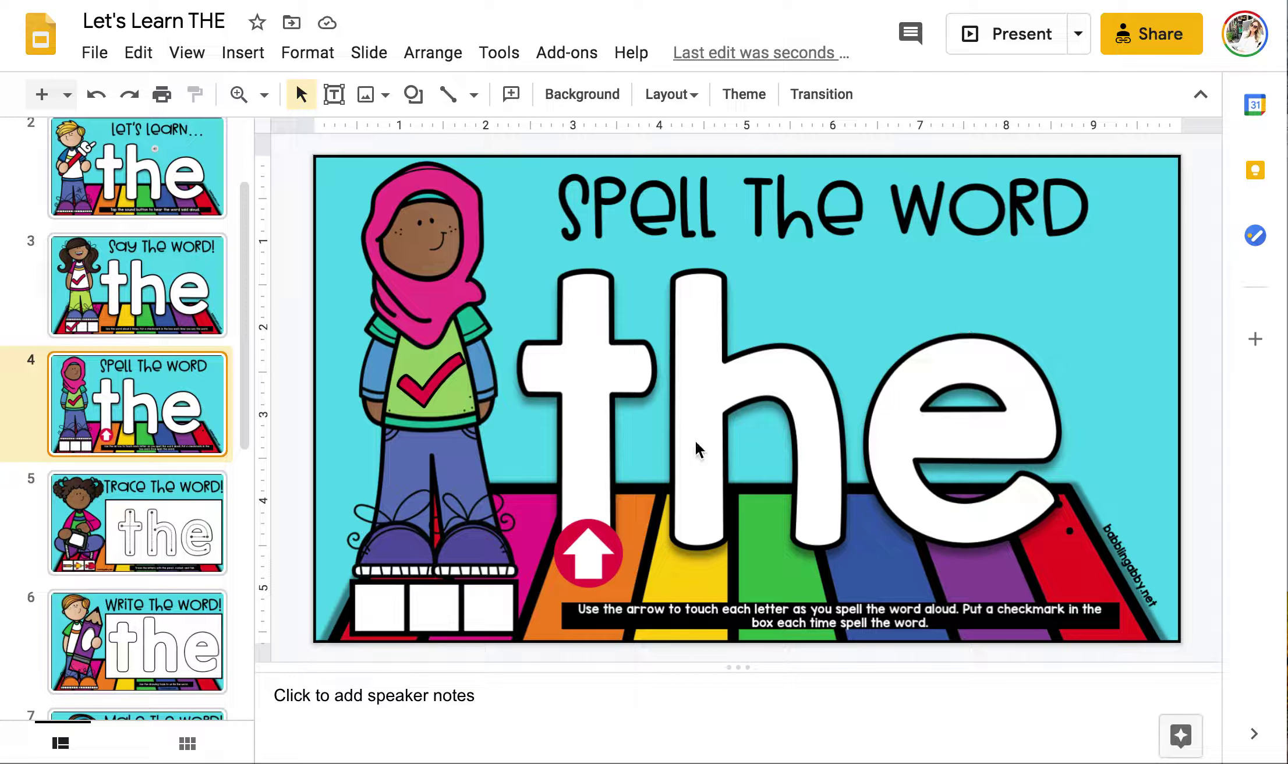
# Slide the red arrow under the letters to the e and drop the checkmark into the first box
pyautogui.click(596, 541)
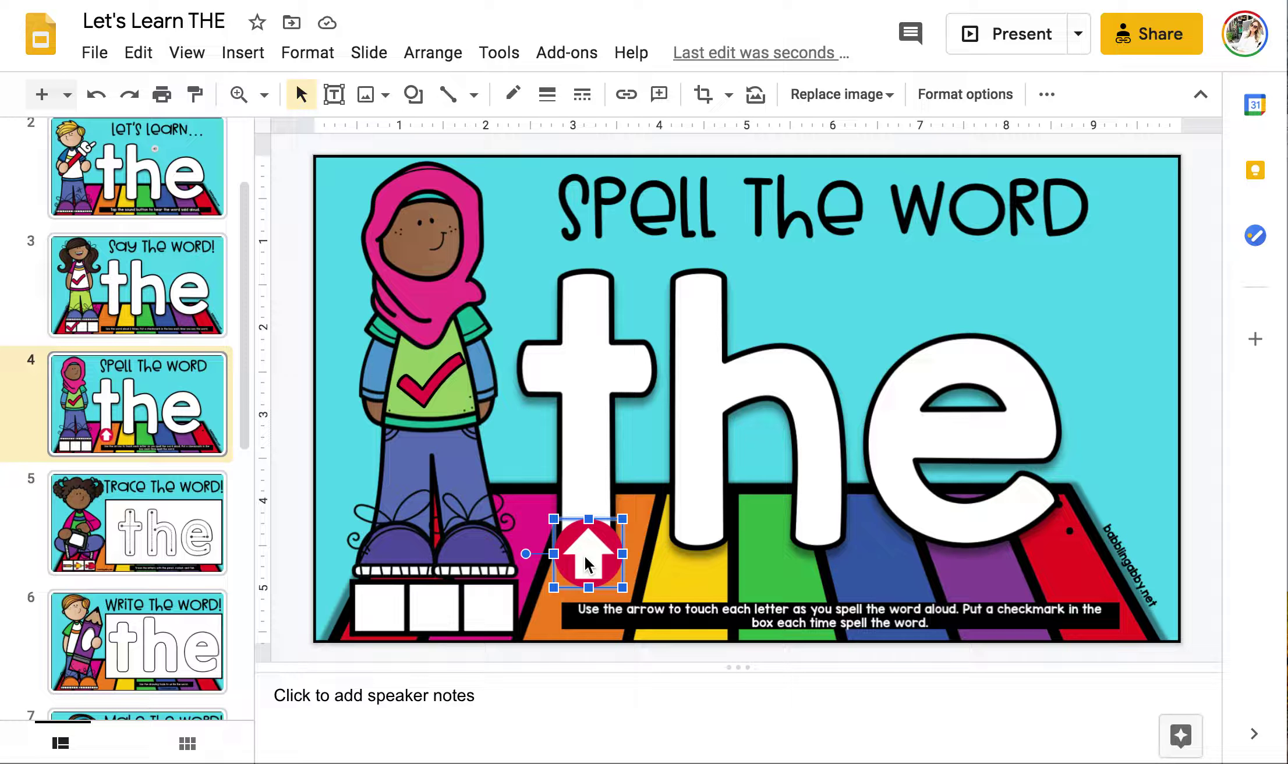
pyautogui.moveTo(582, 547); pyautogui.dragTo(955, 540)
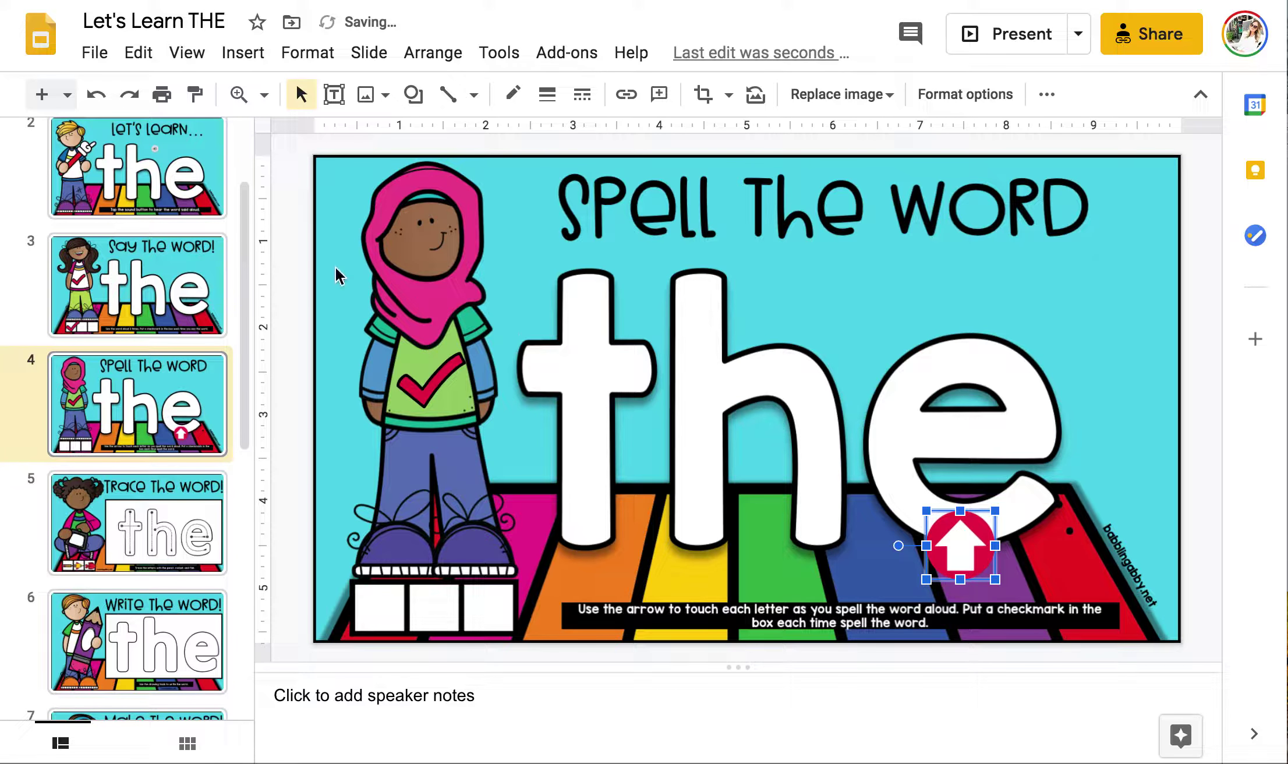
pyautogui.moveTo(443, 366); pyautogui.dragTo(394, 594)
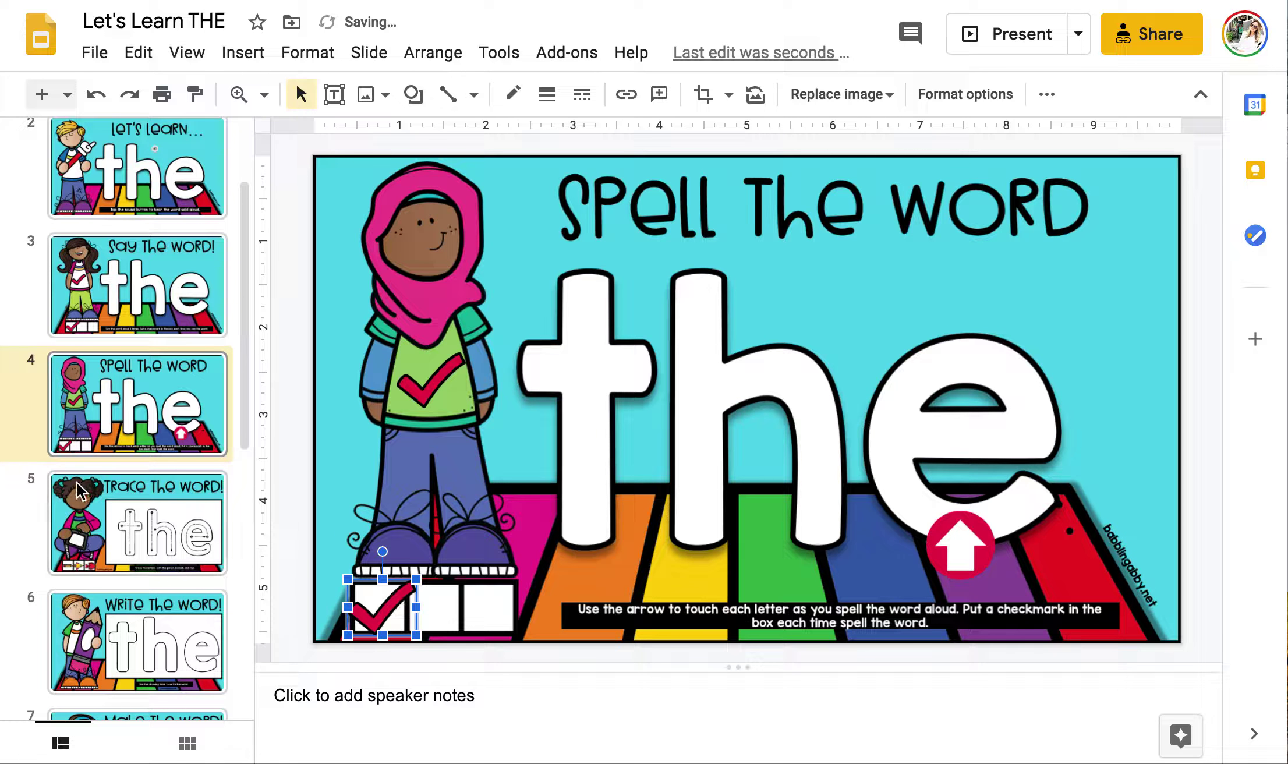
pyautogui.scroll(-5, 82, 492)
# Drag the pencil picture along the letter strokes on the Trace the Word slide
pyautogui.click(138, 266)
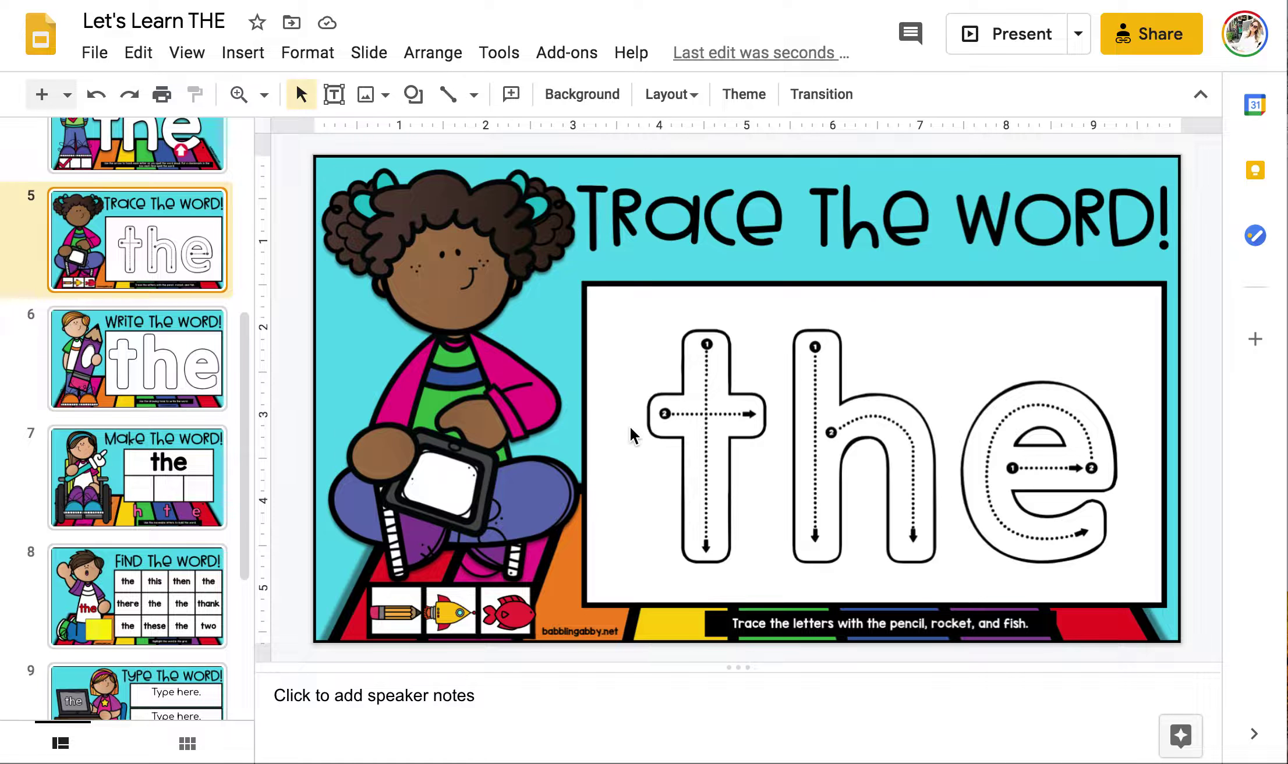
pyautogui.click(389, 610)
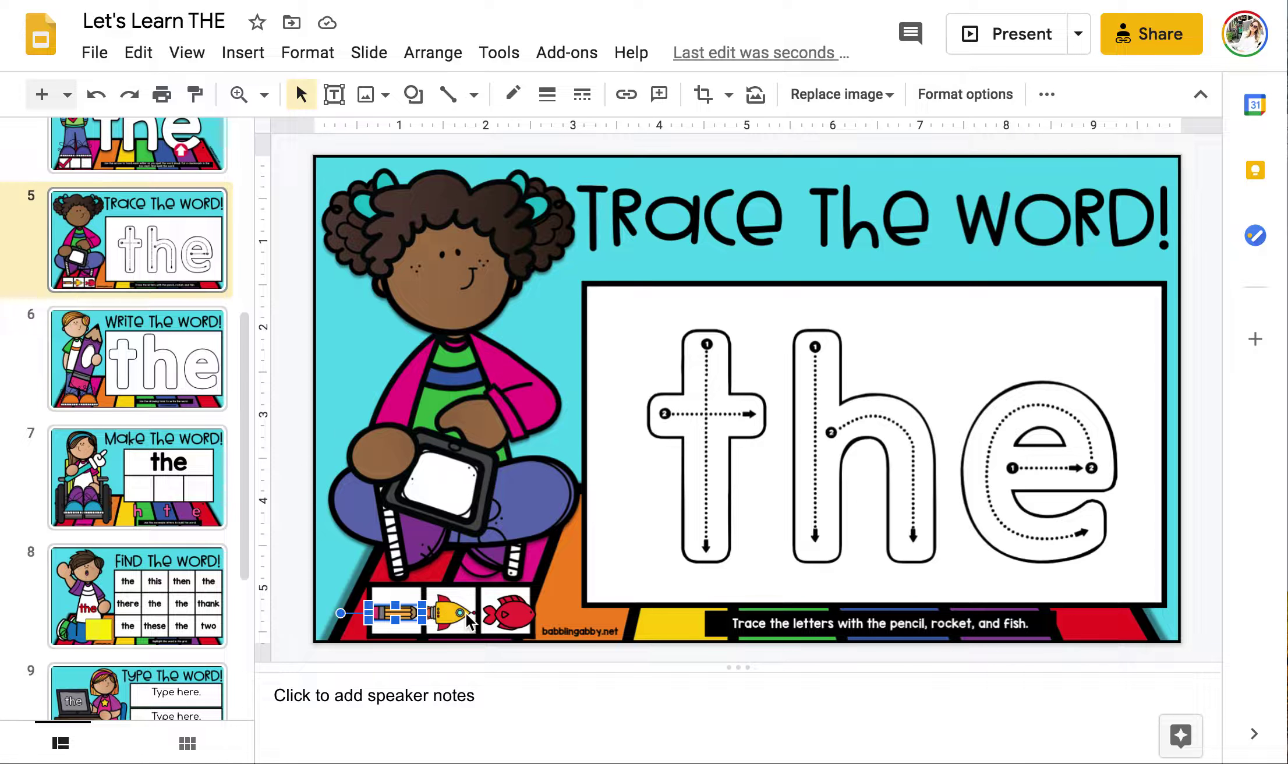
pyautogui.click(451, 612)
pyautogui.click(515, 612)
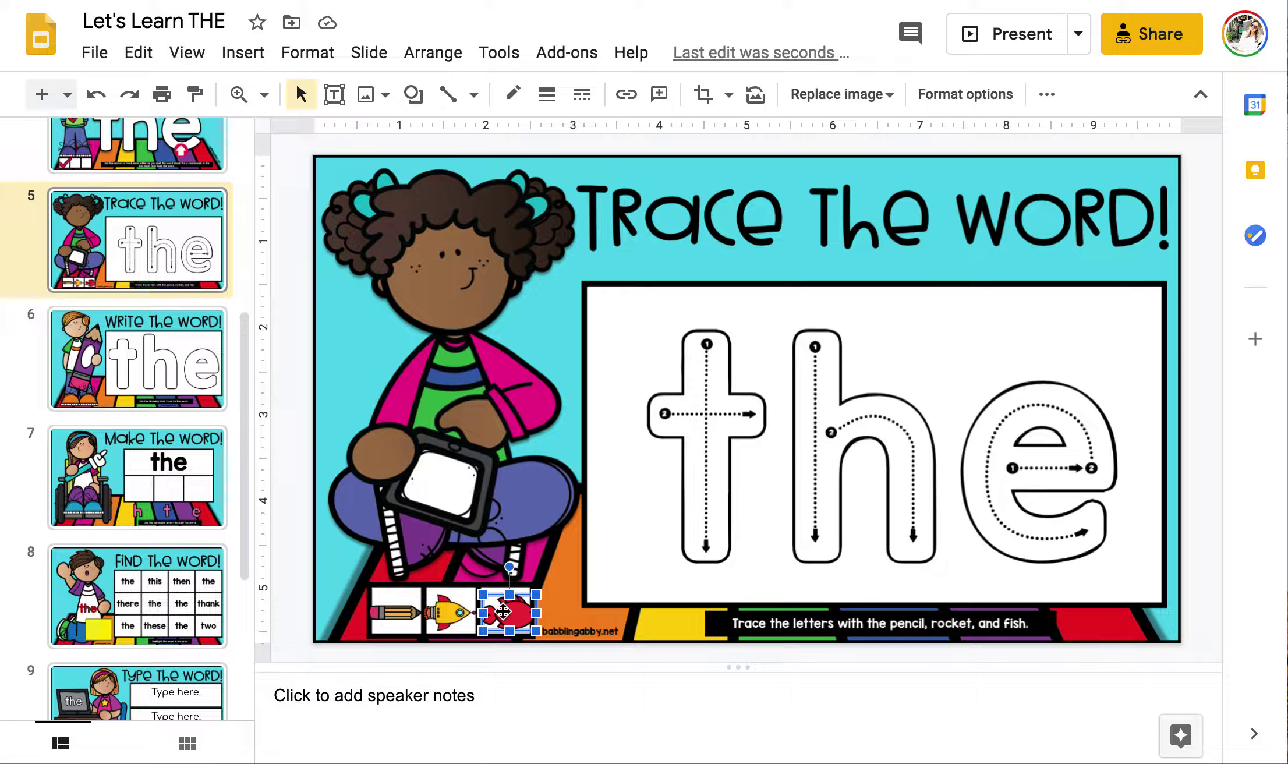
pyautogui.click(389, 616)
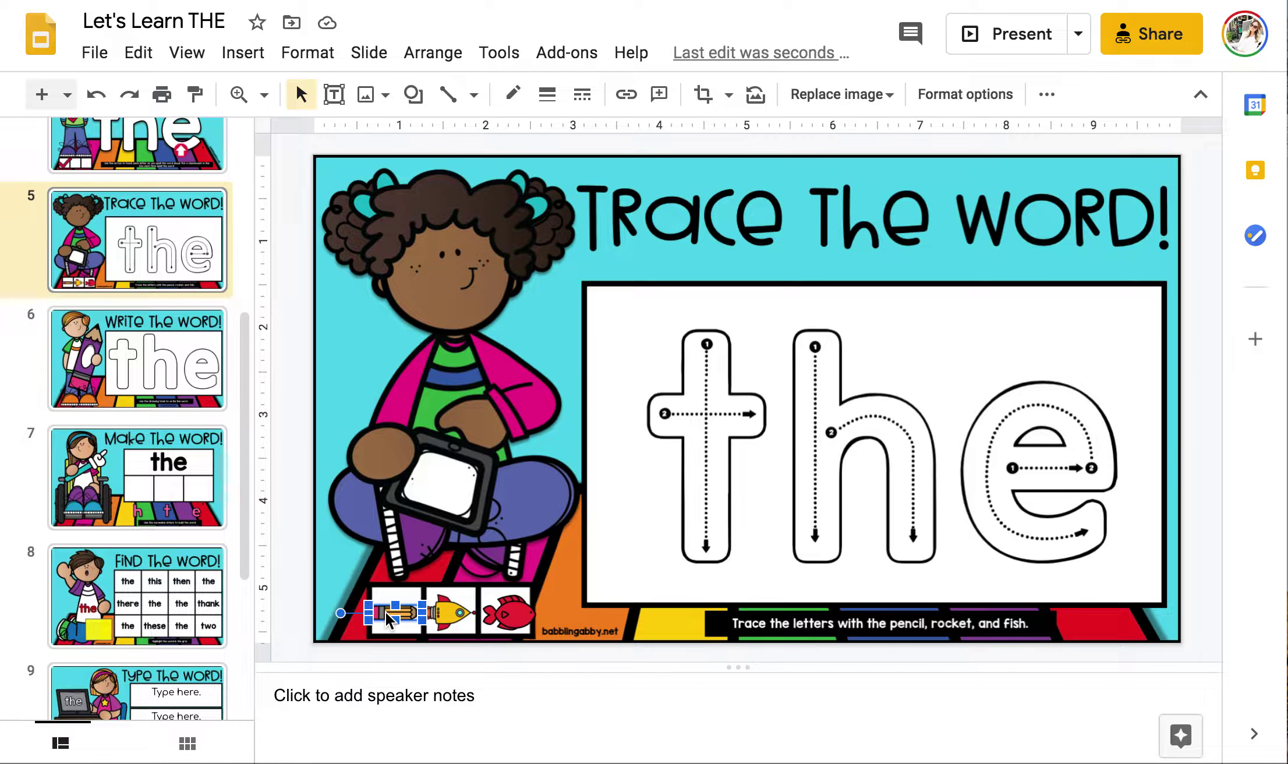
pyautogui.moveTo(384, 611)
pyautogui.mouseDown()
pyautogui.moveTo(669, 379)
pyautogui.moveTo(702, 336)
pyautogui.moveTo(688, 558)
pyautogui.moveTo(664, 377)
pyautogui.moveTo(669, 420)
pyautogui.moveTo(757, 422)
pyautogui.moveTo(812, 348)
pyautogui.moveTo(812, 541)
pyautogui.moveTo(867, 418)
pyautogui.moveTo(904, 557)
pyautogui.moveTo(1016, 460)
pyautogui.moveTo(1098, 463)
pyautogui.moveTo(1026, 390)
pyautogui.moveTo(987, 438)
pyautogui.moveTo(988, 518)
pyautogui.moveTo(1060, 545)
pyautogui.moveTo(1099, 509)
pyautogui.moveTo(1127, 301)
pyautogui.mouseUp()
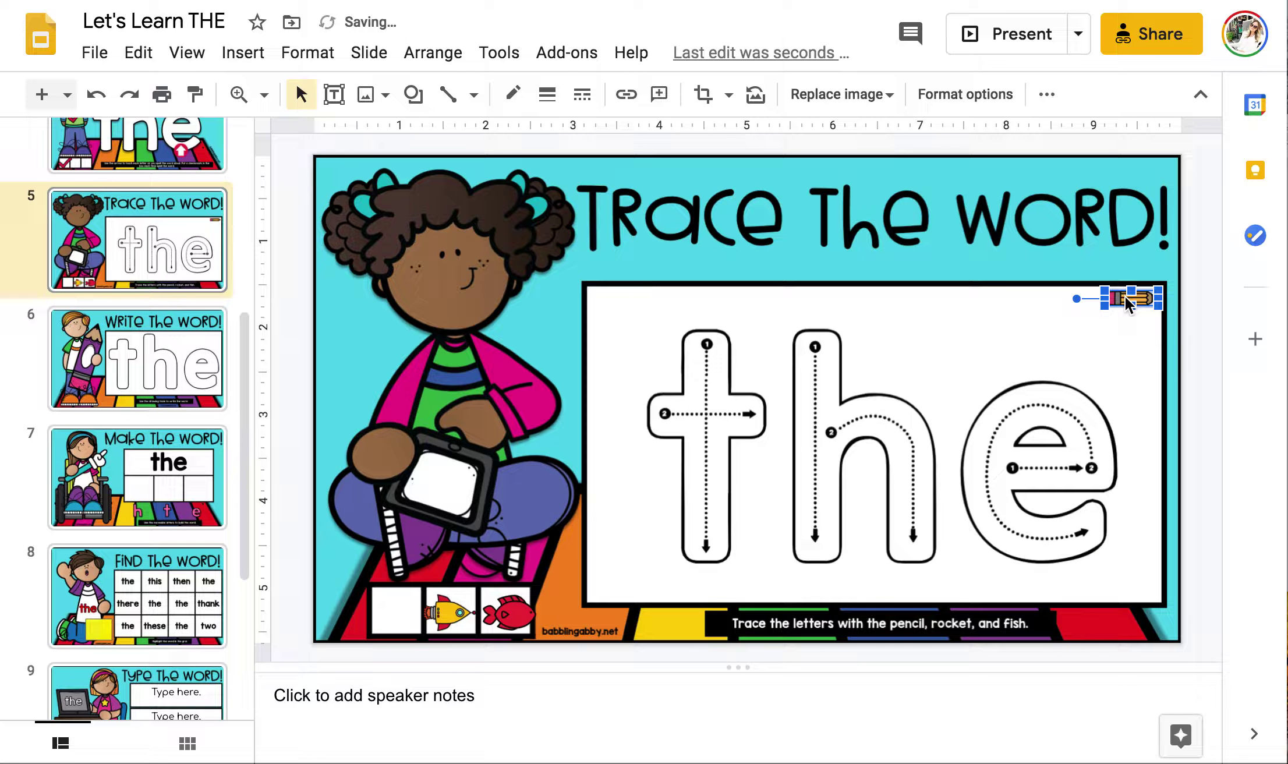
pyautogui.click(449, 618)
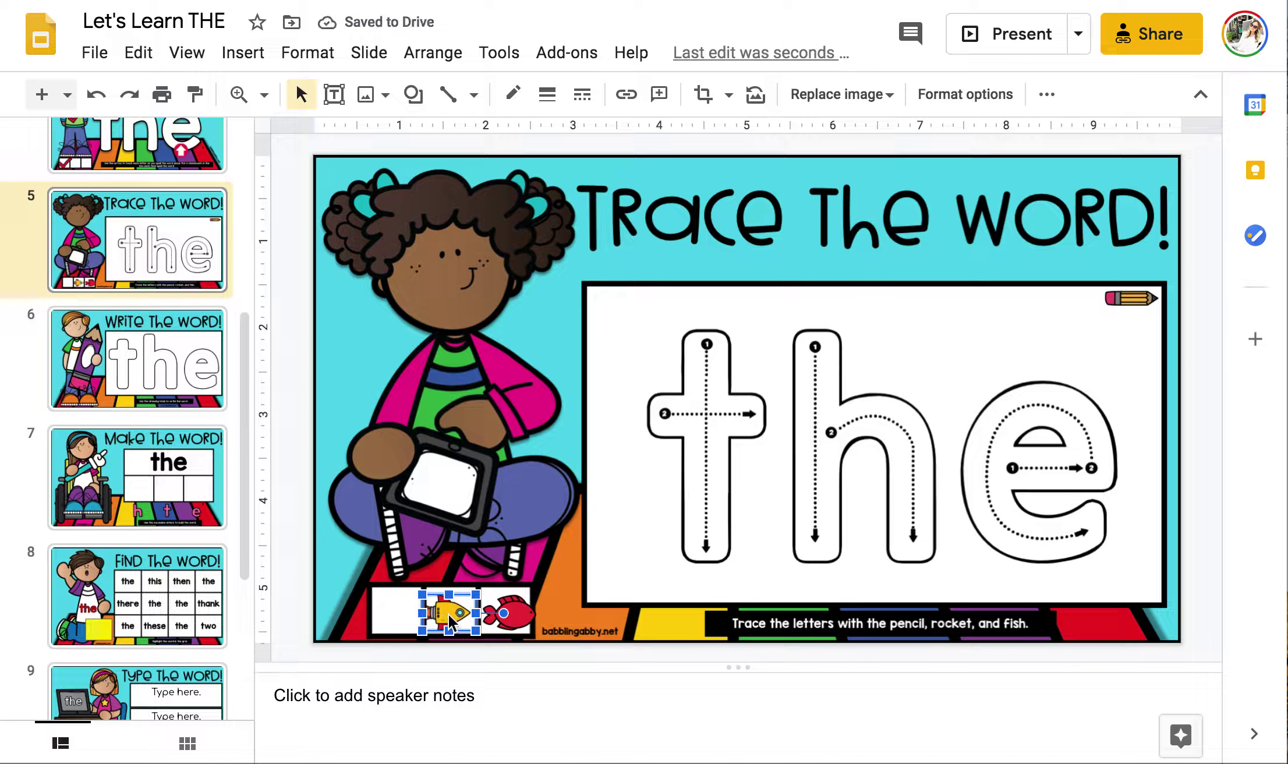
pyautogui.click(146, 354)
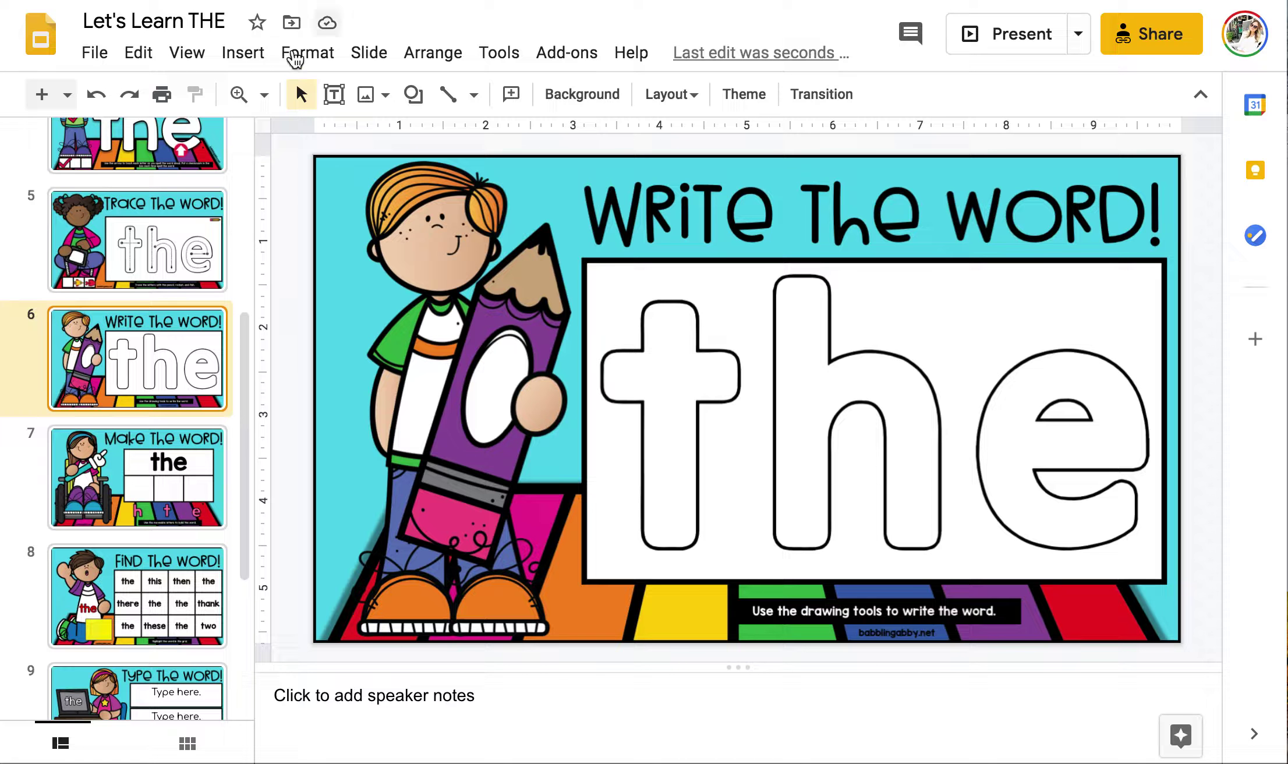
# Draw two straight lines forming the stem and crossbar of the t
pyautogui.click(242, 53)
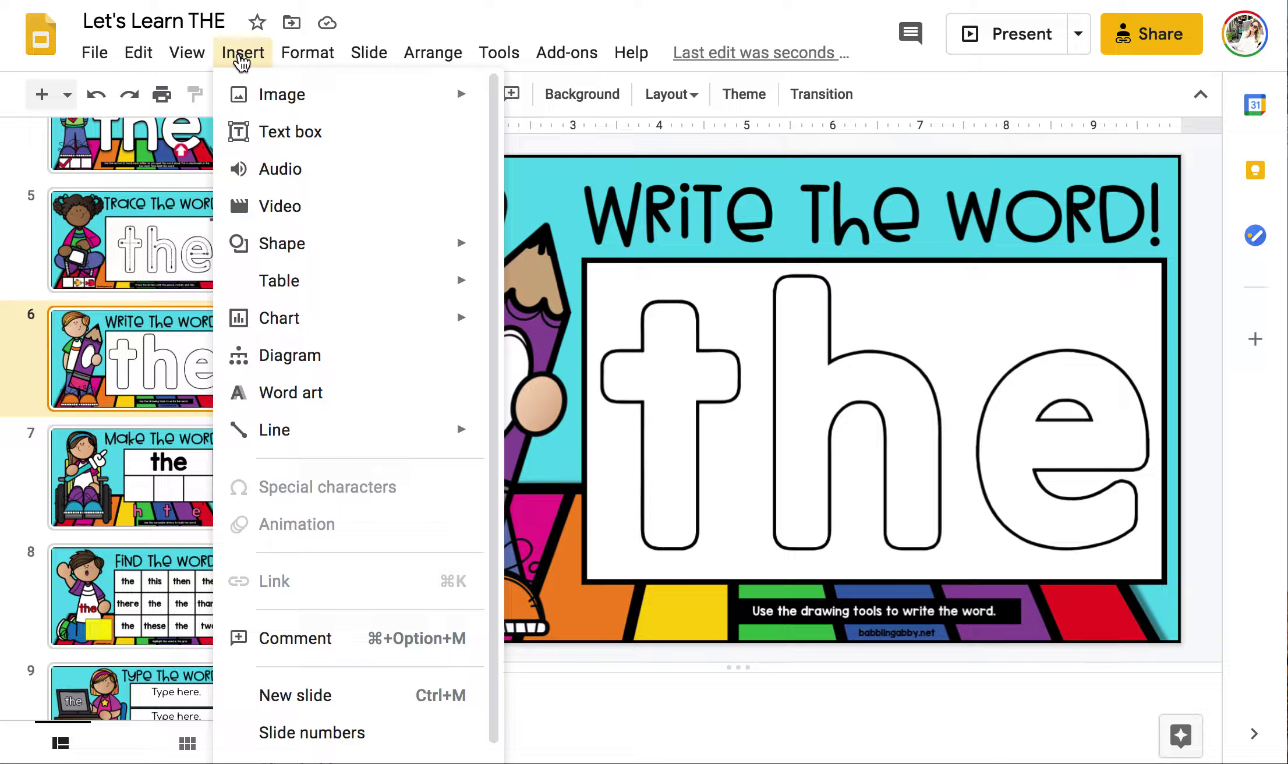
pyautogui.moveTo(279, 440)
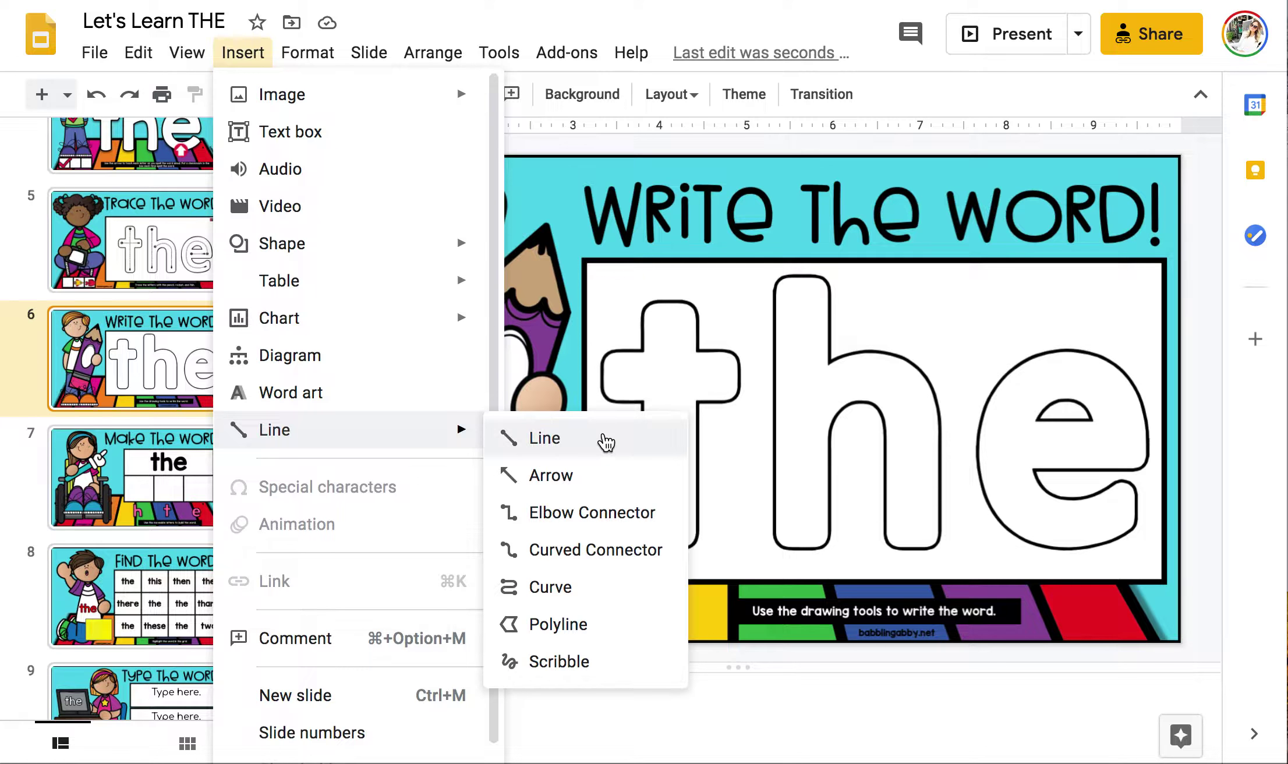
pyautogui.click(606, 443)
pyautogui.moveTo(671, 310); pyautogui.dragTo(674, 531)
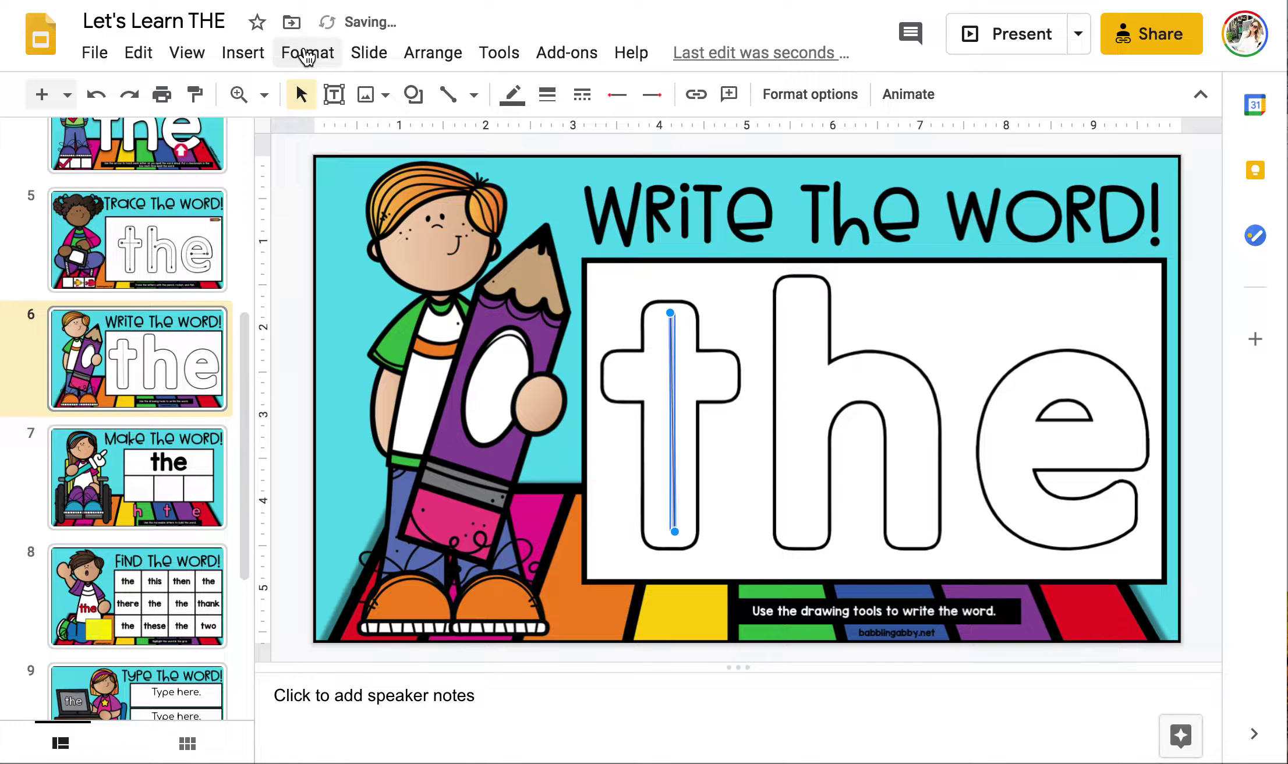
pyautogui.click(247, 55)
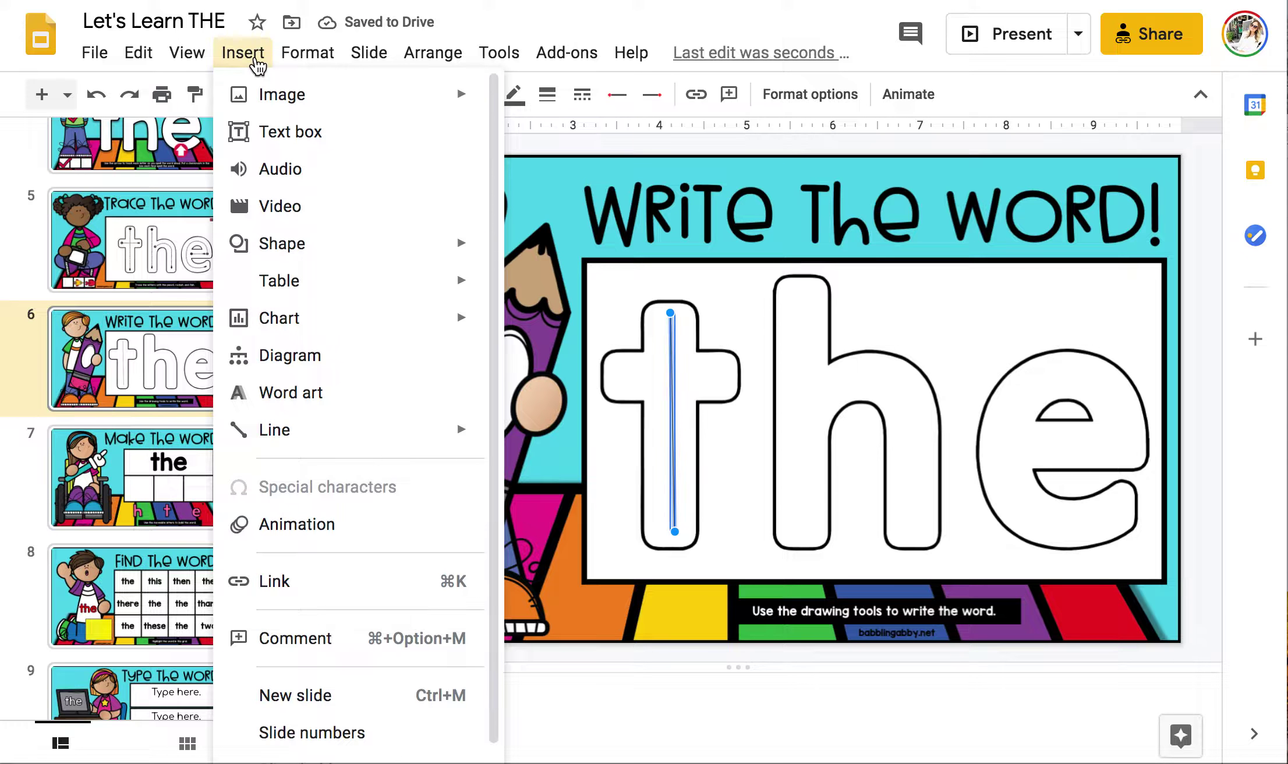
pyautogui.moveTo(297, 434)
pyautogui.click(550, 439)
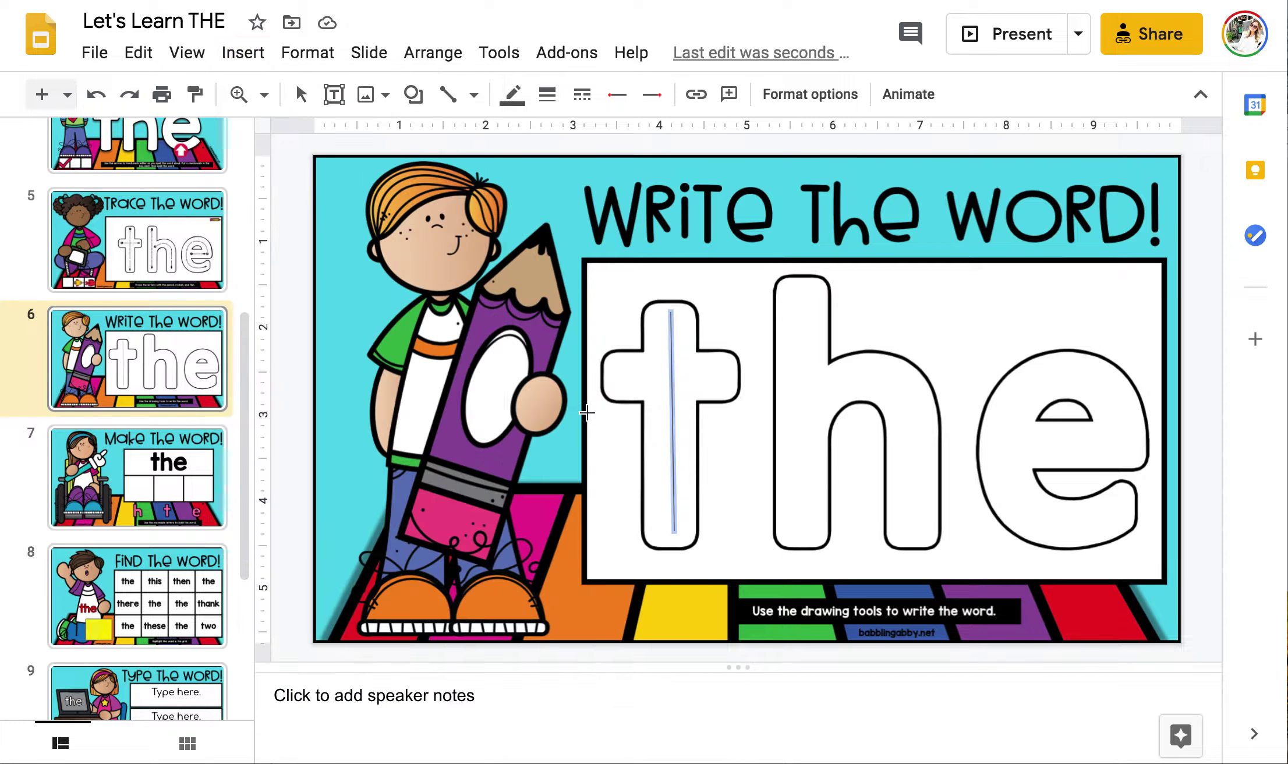
pyautogui.moveTo(618, 373); pyautogui.dragTo(726, 374)
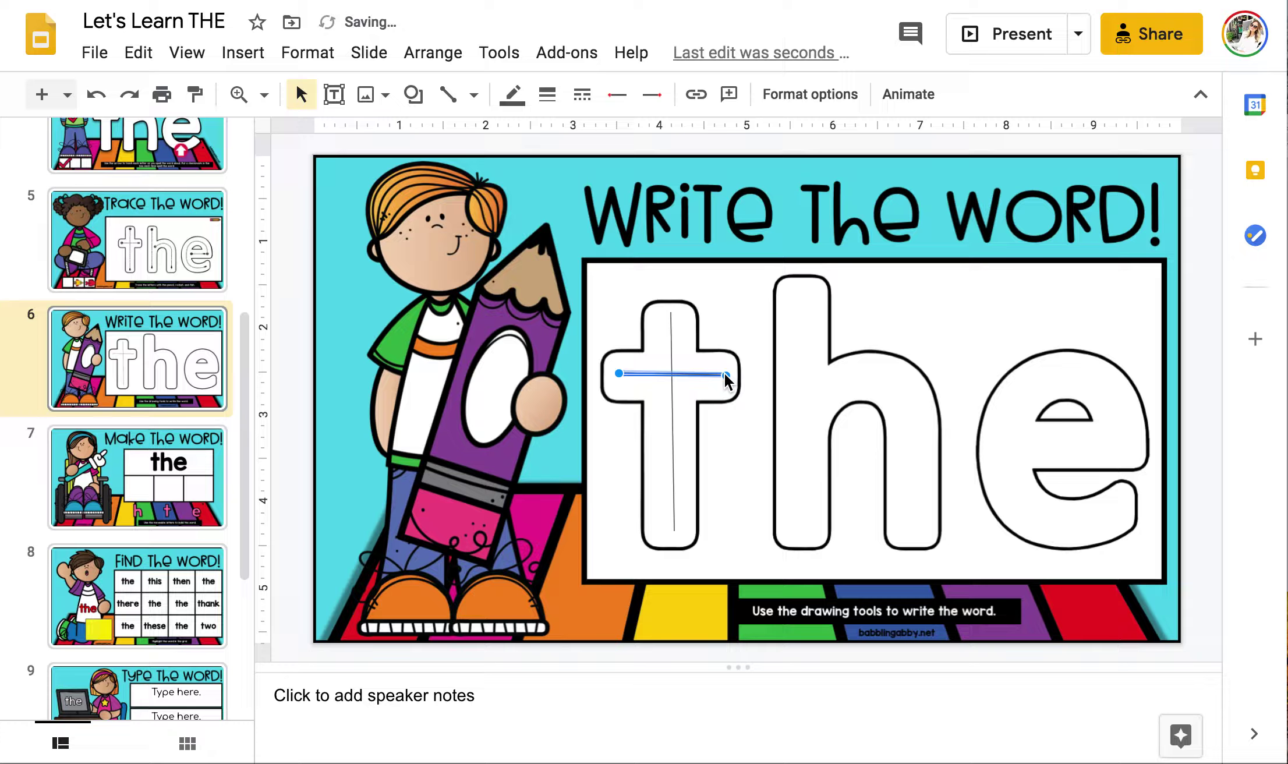
# Scribble over the h's stem and arch, redoing the first discarded stroke
pyautogui.click(252, 56)
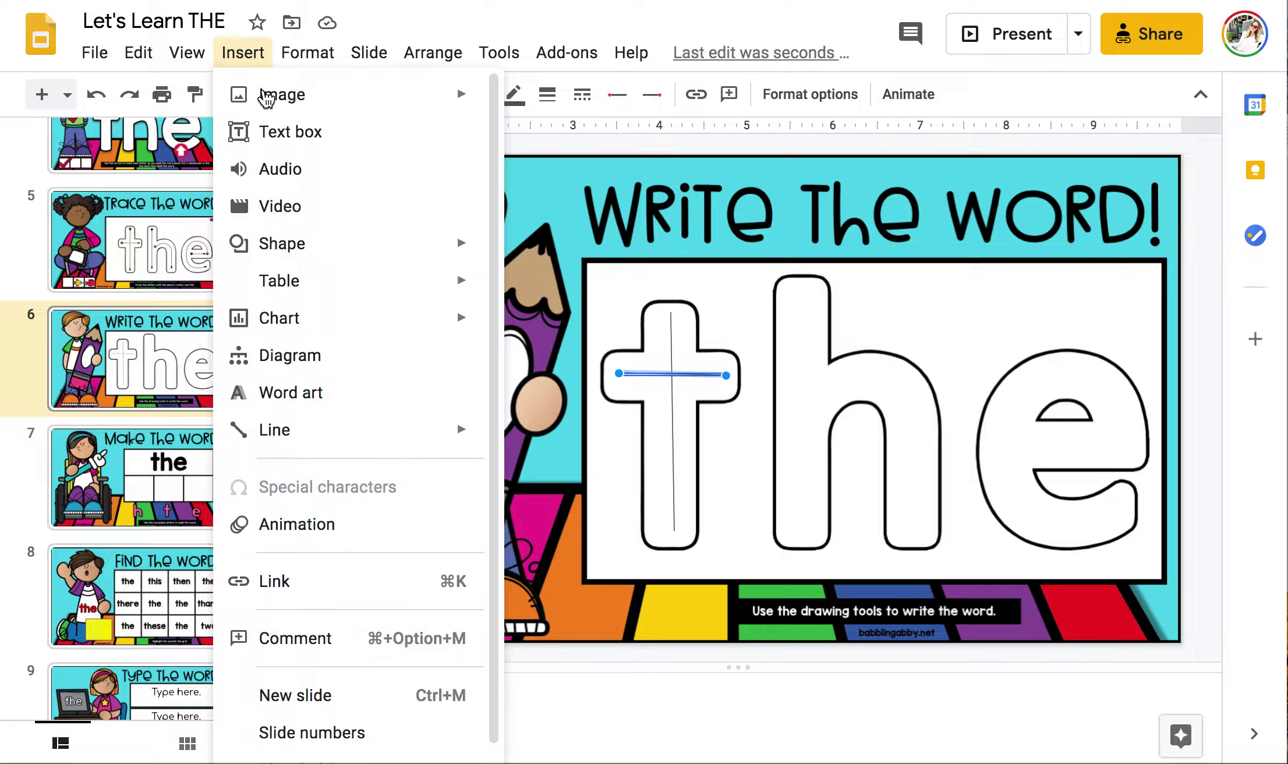
pyautogui.moveTo(317, 439)
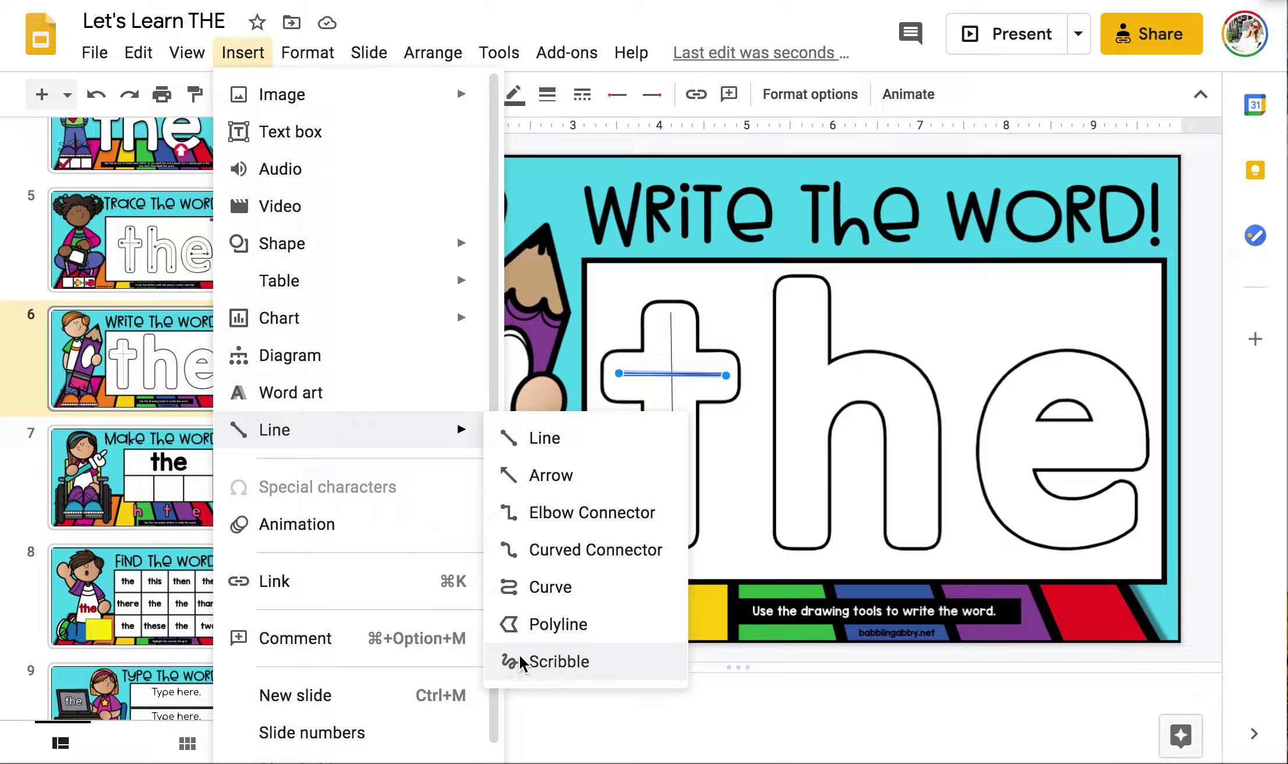
pyautogui.click(536, 662)
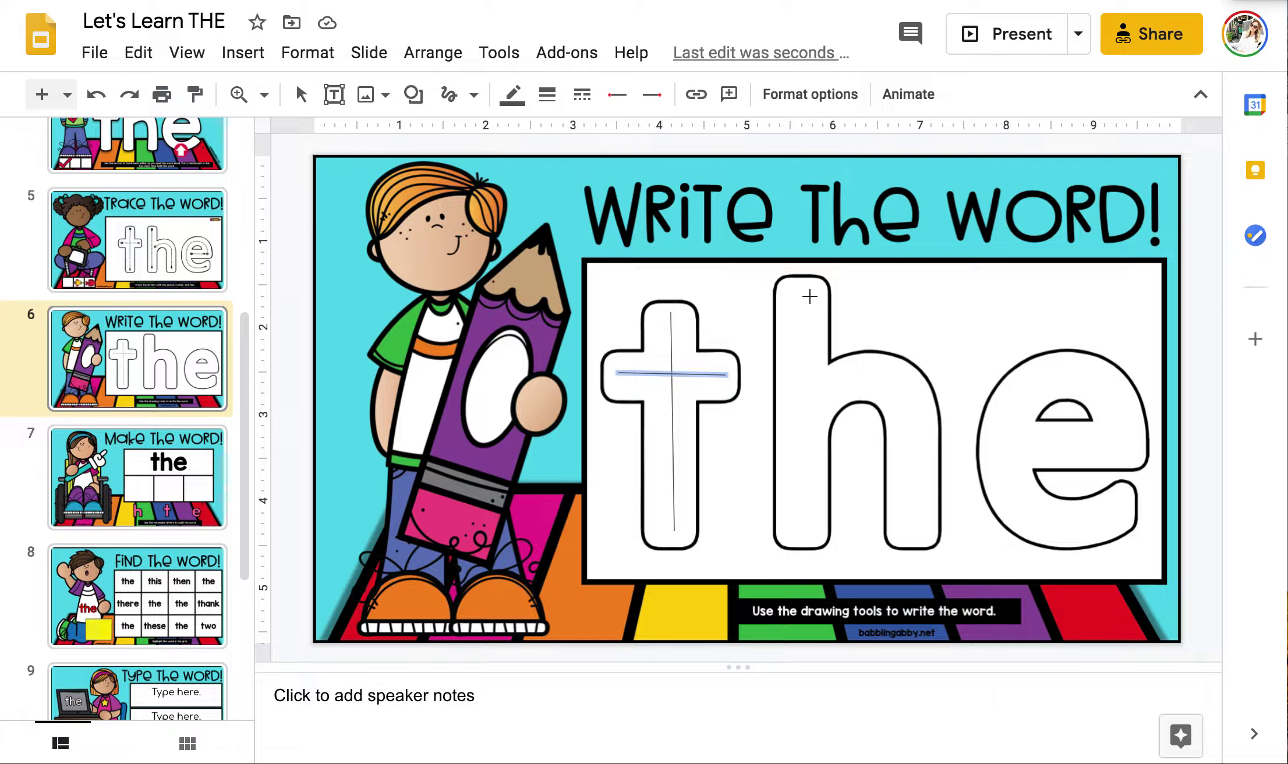
pyautogui.moveTo(794, 294)
pyautogui.mouseDown()
pyautogui.moveTo(798, 531)
pyautogui.moveTo(808, 410)
pyautogui.moveTo(888, 373)
pyautogui.moveTo(914, 422)
pyautogui.moveTo(921, 527)
pyautogui.mouseUp()
pyautogui.hotkey('ctrl', 'z')
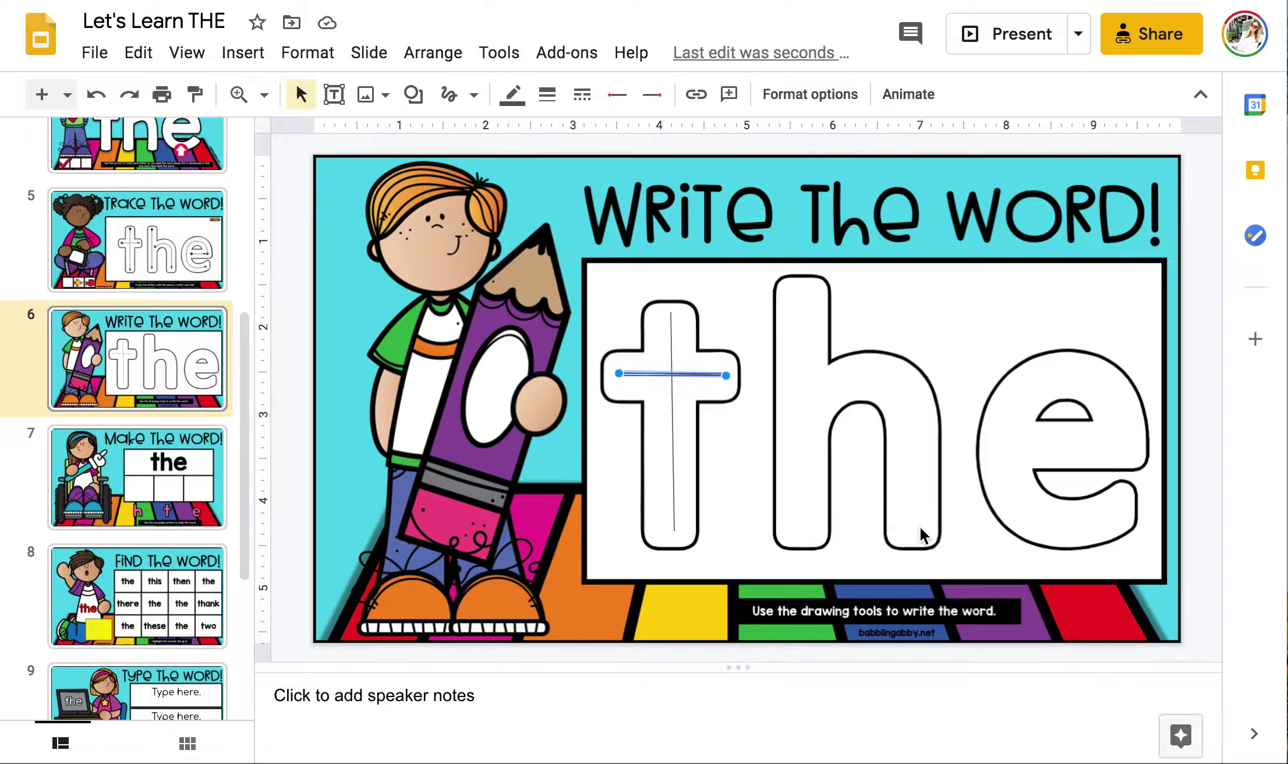
pyautogui.click(591, 300)
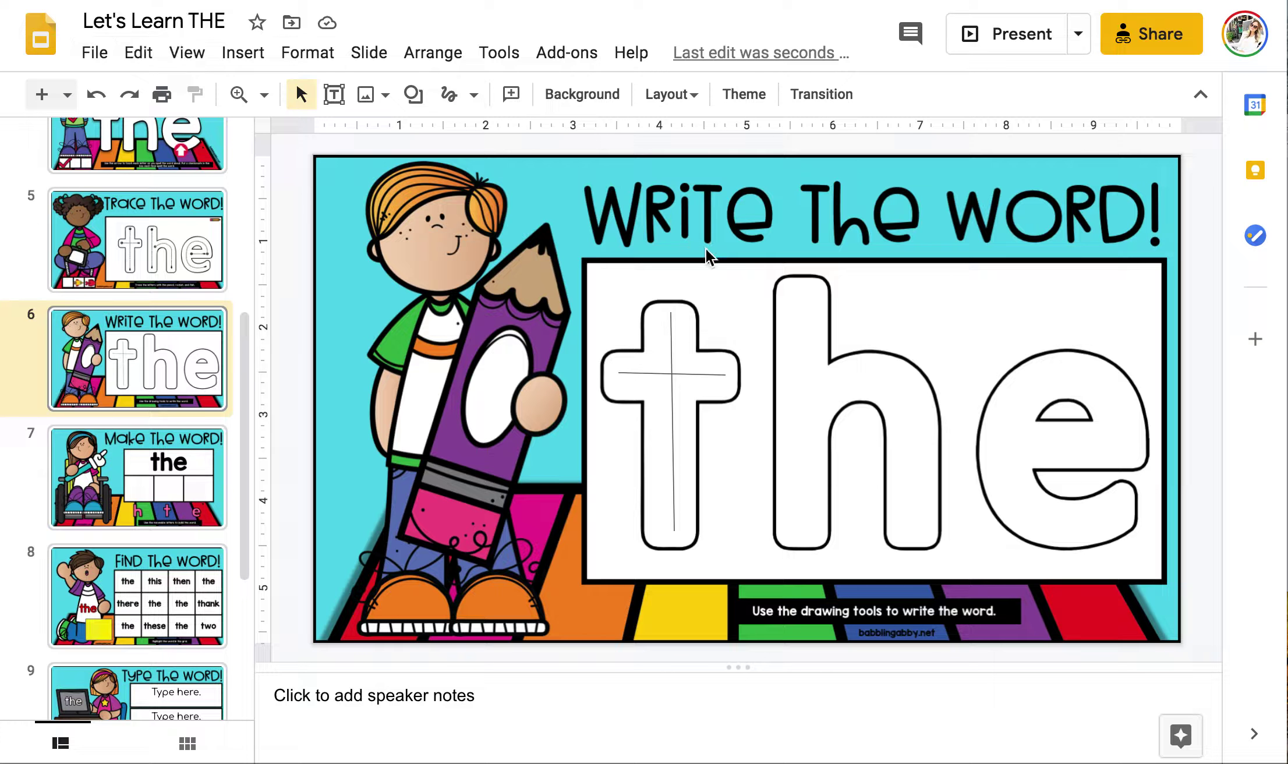
pyautogui.click(250, 51)
pyautogui.moveTo(359, 439)
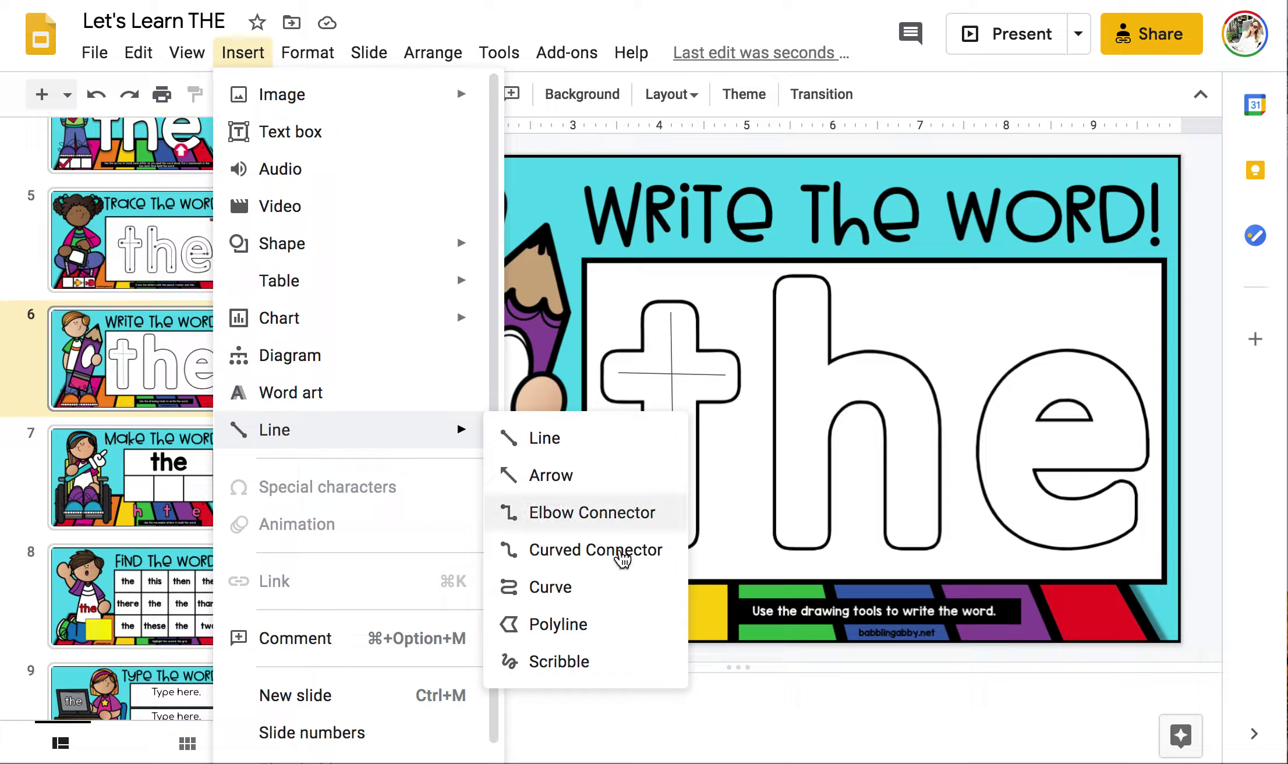
pyautogui.click(605, 665)
pyautogui.moveTo(797, 298)
pyautogui.mouseDown()
pyautogui.moveTo(796, 527)
pyautogui.moveTo(830, 391)
pyautogui.moveTo(917, 448)
pyautogui.moveTo(918, 541)
pyautogui.mouseUp()
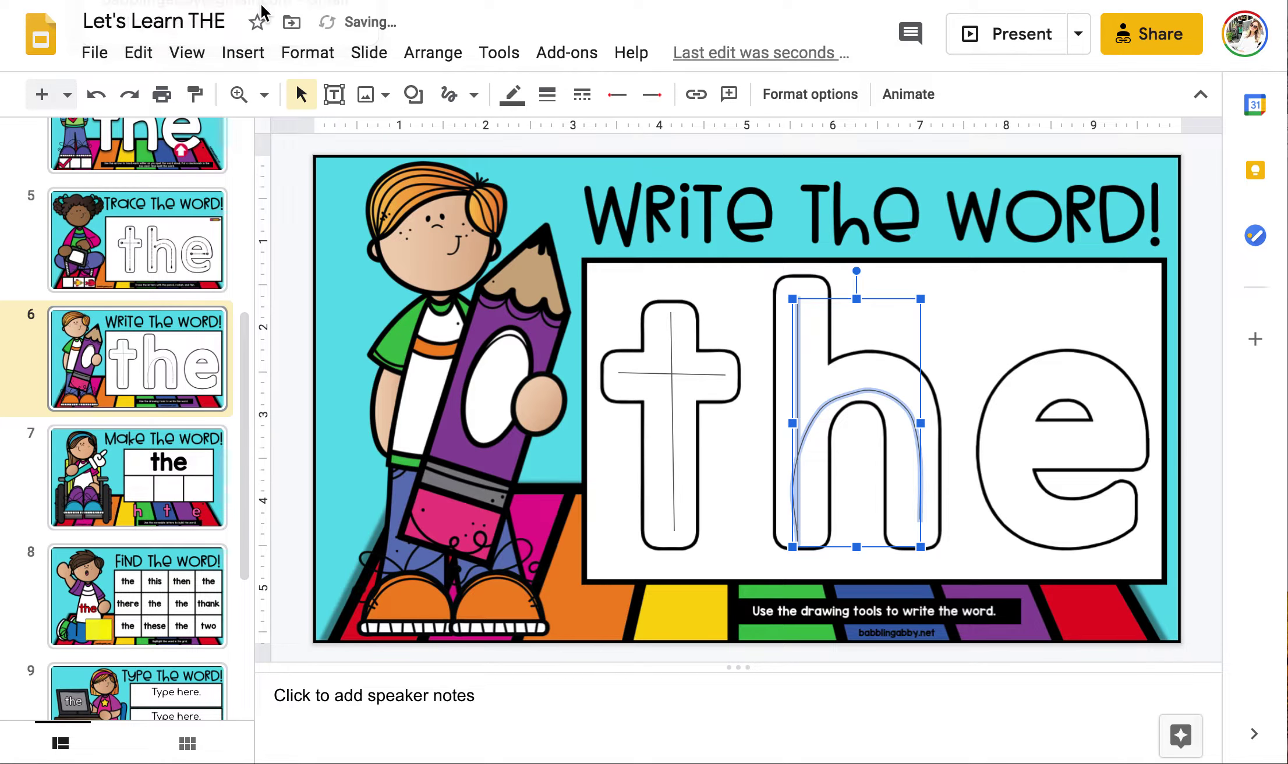
# Trace the letter e with a freehand scribble and deselect it
pyautogui.click(244, 54)
pyautogui.moveTo(336, 446)
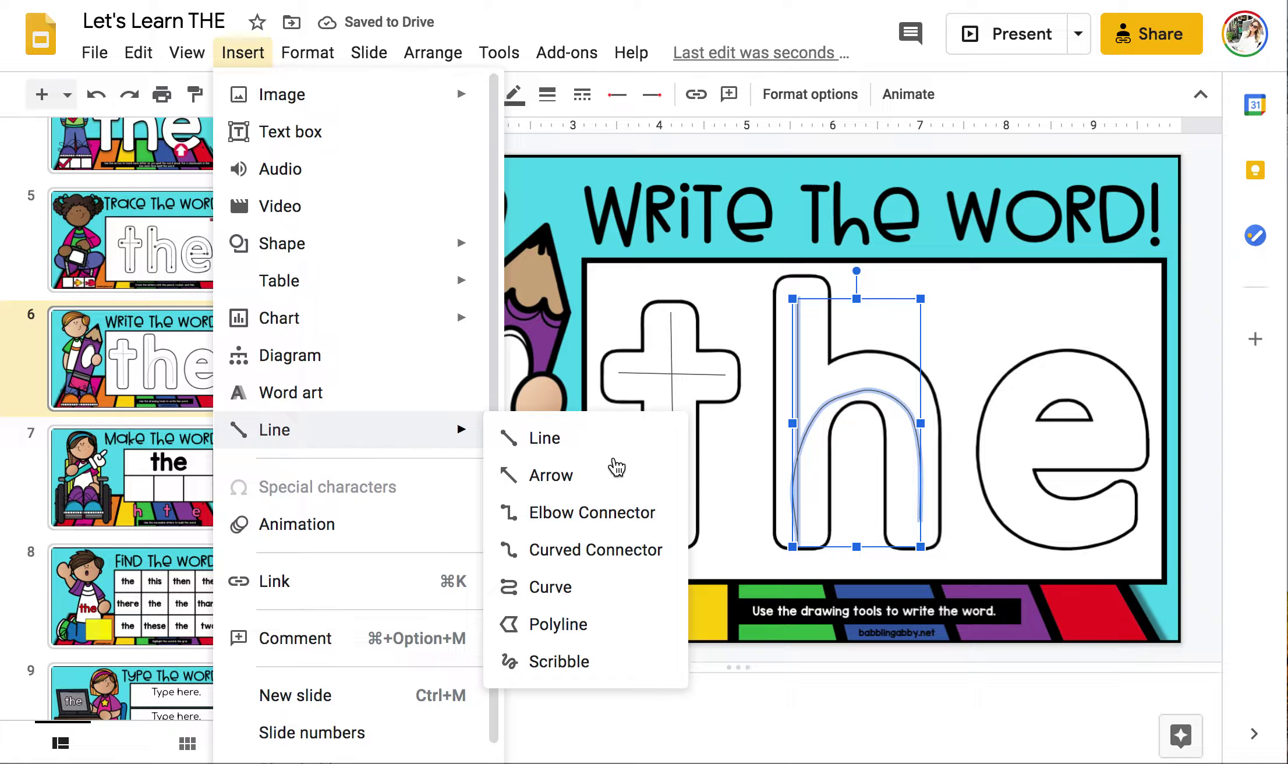
pyautogui.click(595, 658)
pyautogui.click(1004, 439)
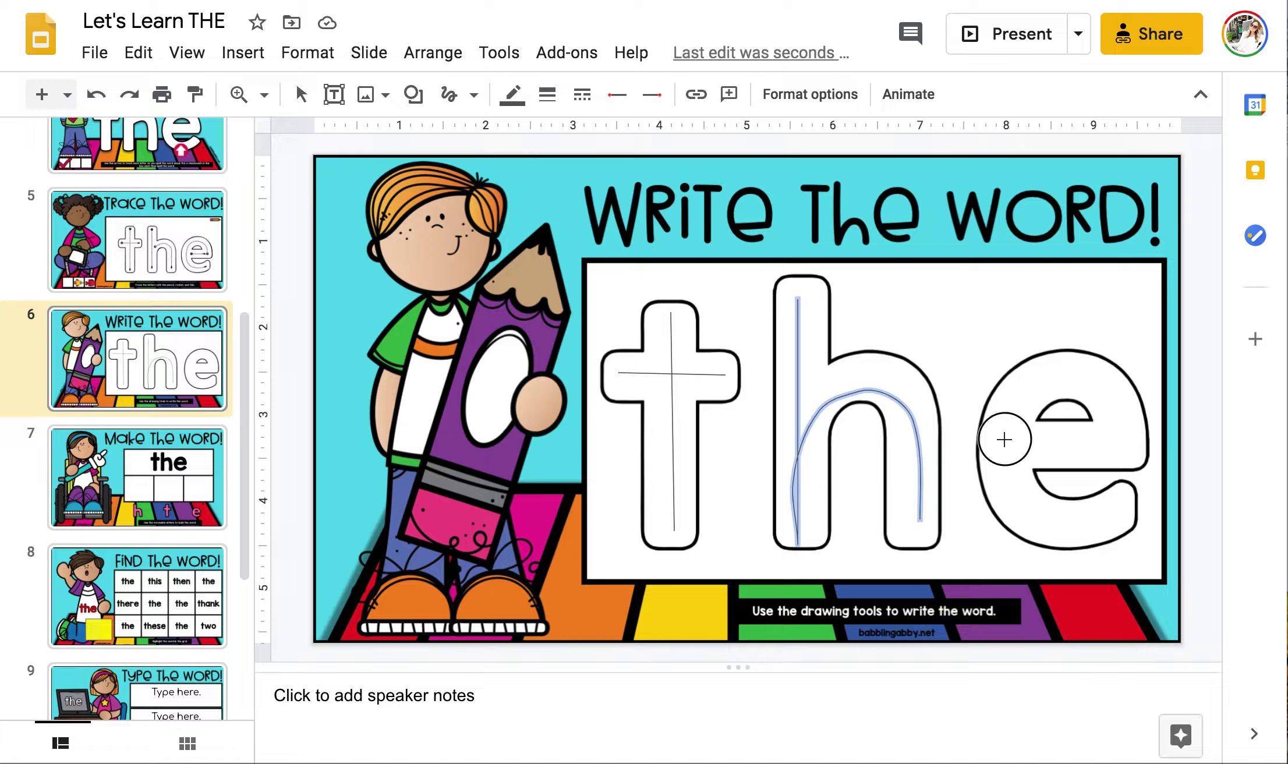
pyautogui.moveTo(1006, 439)
pyautogui.mouseDown()
pyautogui.moveTo(1081, 438)
pyautogui.moveTo(1127, 386)
pyautogui.moveTo(1037, 362)
pyautogui.moveTo(1002, 462)
pyautogui.moveTo(1101, 530)
pyautogui.moveTo(1132, 521)
pyautogui.mouseUp()
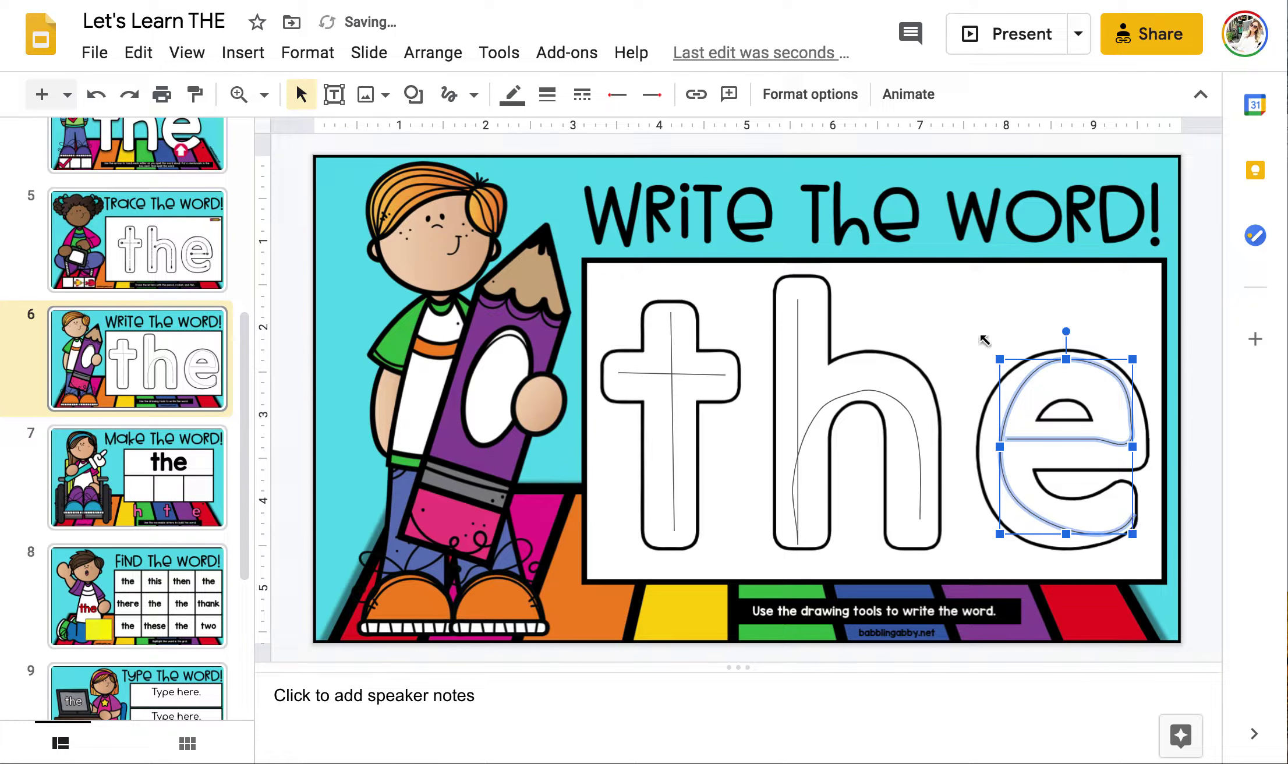
pyautogui.click(968, 326)
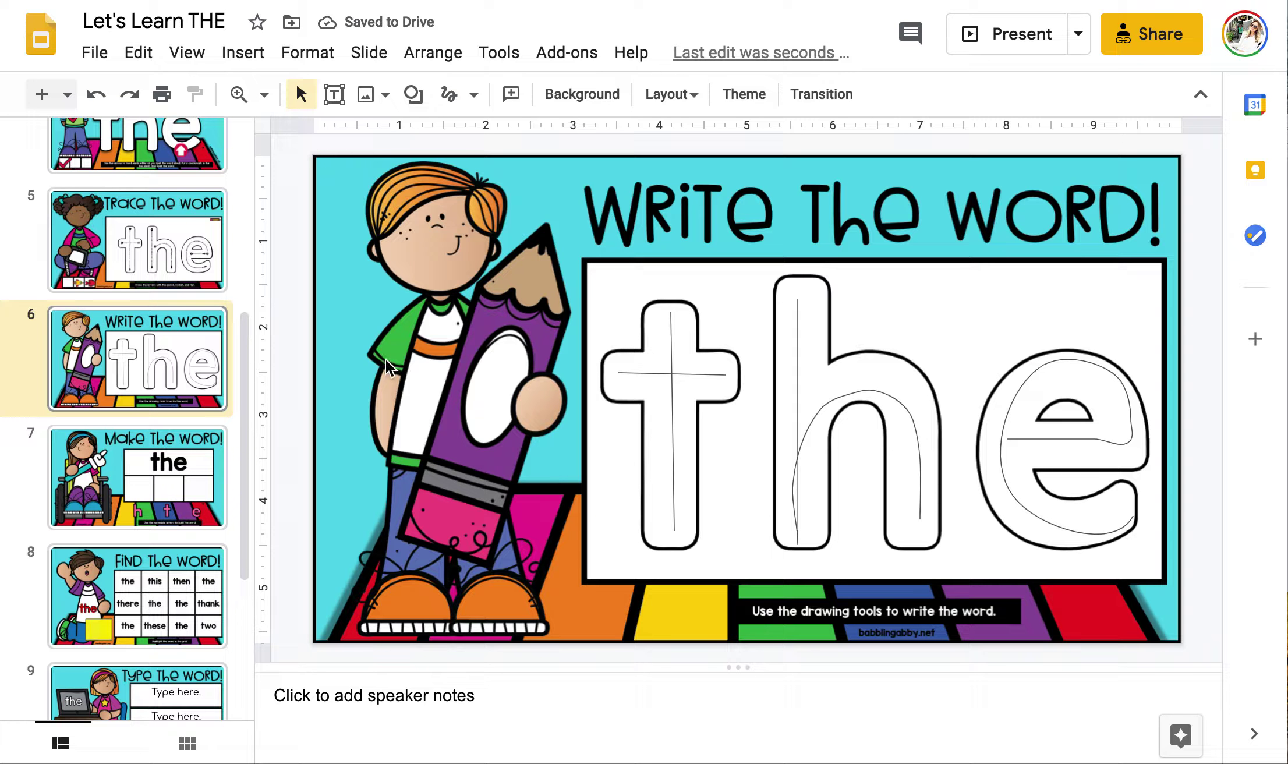
# Drag the t, h and e letters into the three boxes on the Make the Word slide
pyautogui.click(113, 497)
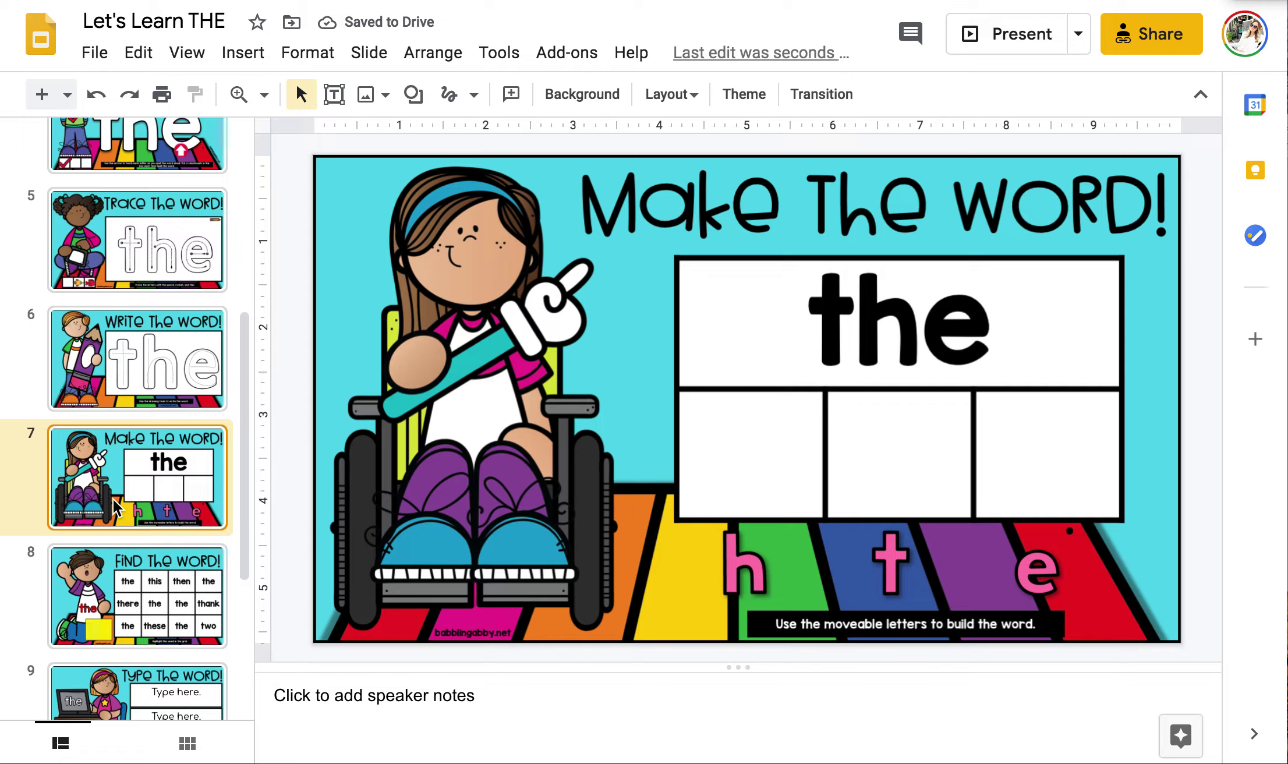
pyautogui.click(897, 560)
pyautogui.moveTo(871, 558); pyautogui.dragTo(745, 454)
pyautogui.moveTo(751, 568); pyautogui.dragTo(906, 452)
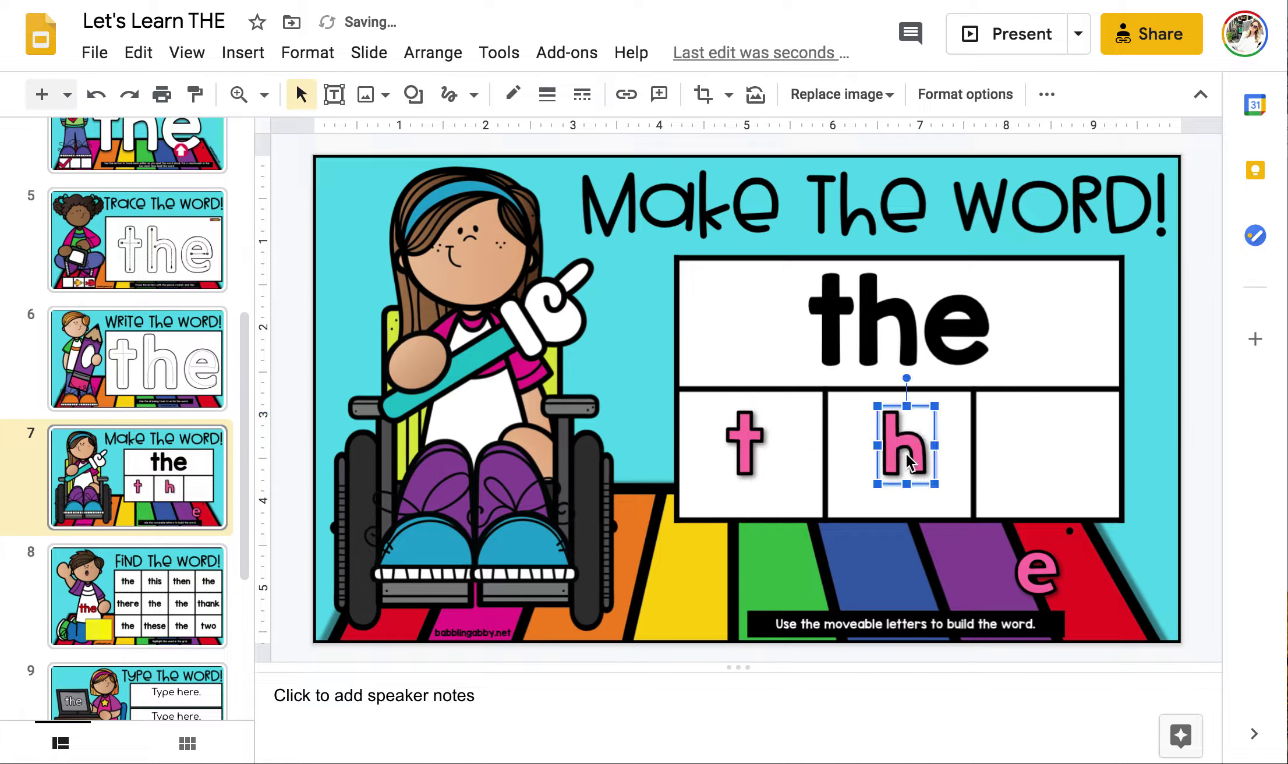
pyautogui.moveTo(1040, 568); pyautogui.dragTo(1047, 454)
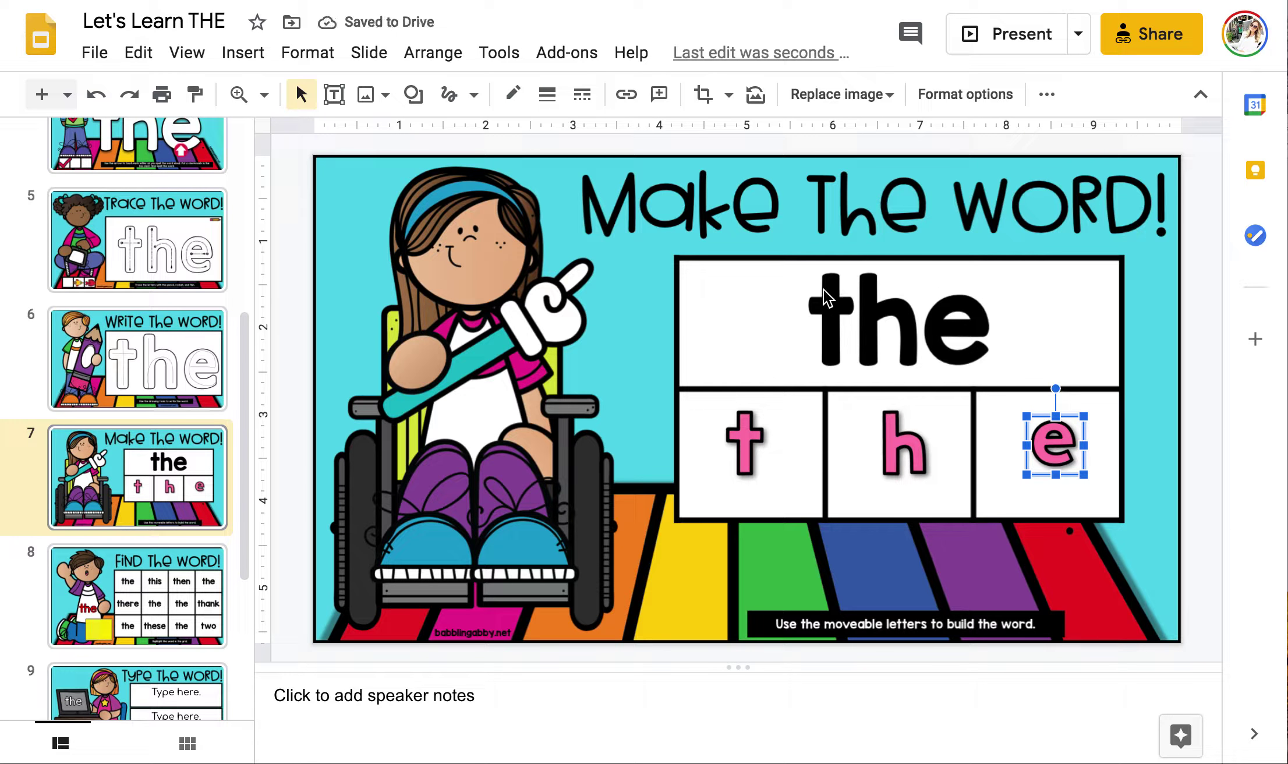
pyautogui.click(184, 590)
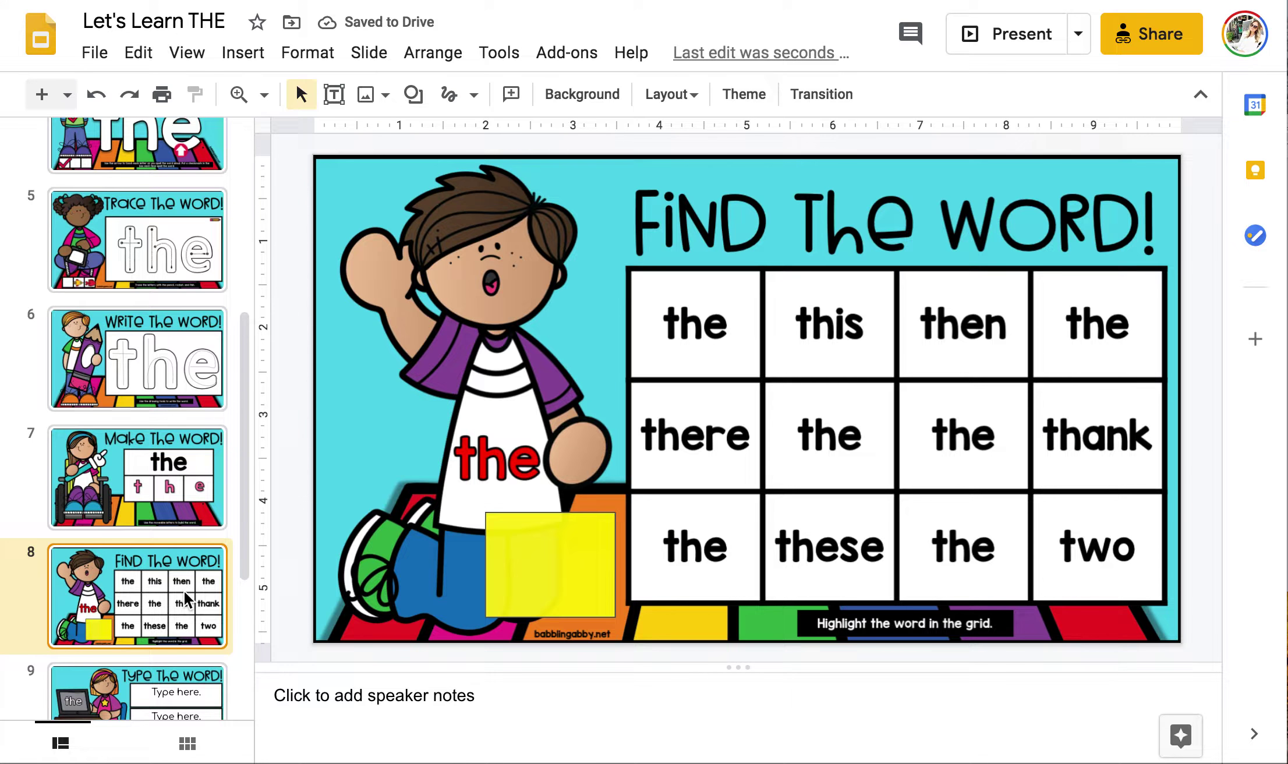
# Drag yellow highlight squares onto the 'the' cells of the Find the Word grid
pyautogui.click(551, 573)
pyautogui.moveTo(524, 574); pyautogui.dragTo(676, 325)
pyautogui.click(535, 582)
pyautogui.moveTo(535, 582); pyautogui.dragTo(809, 452)
pyautogui.moveTo(584, 567); pyautogui.dragTo(972, 537)
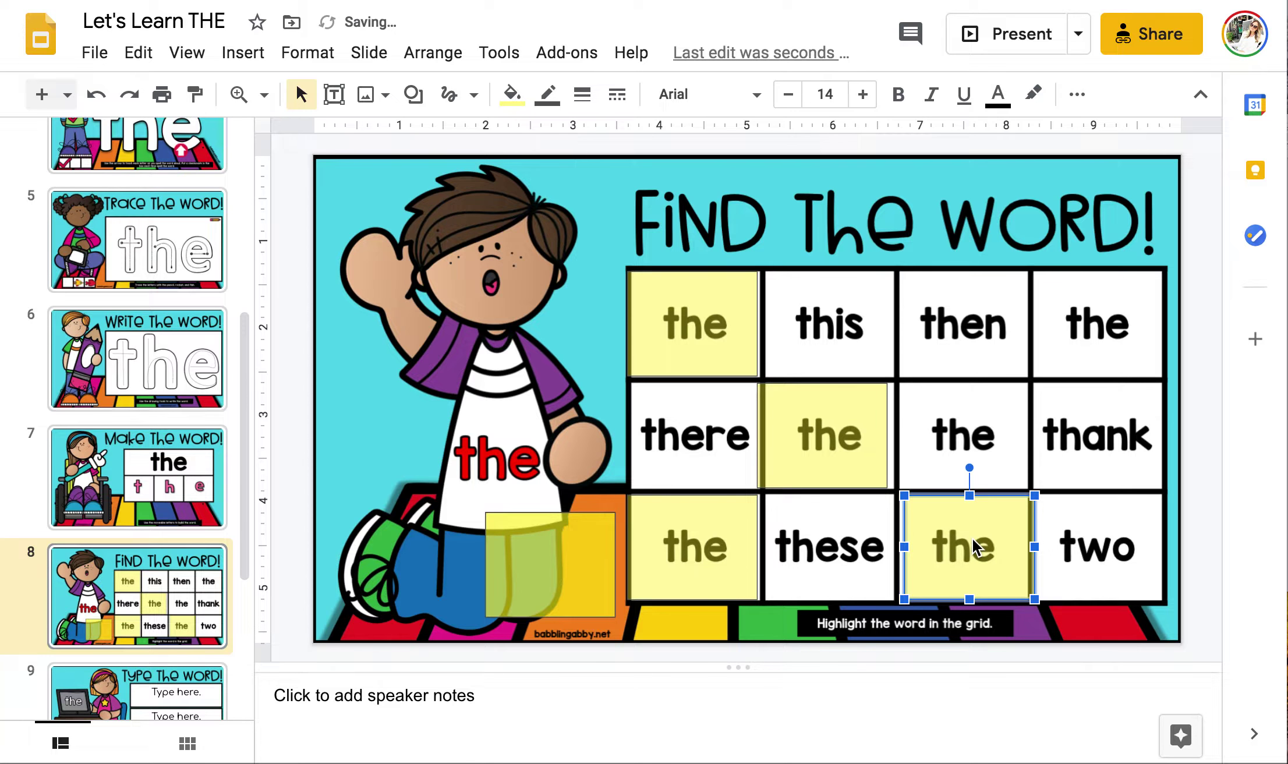
pyautogui.scroll(-5, 221, 579)
pyautogui.click(173, 403)
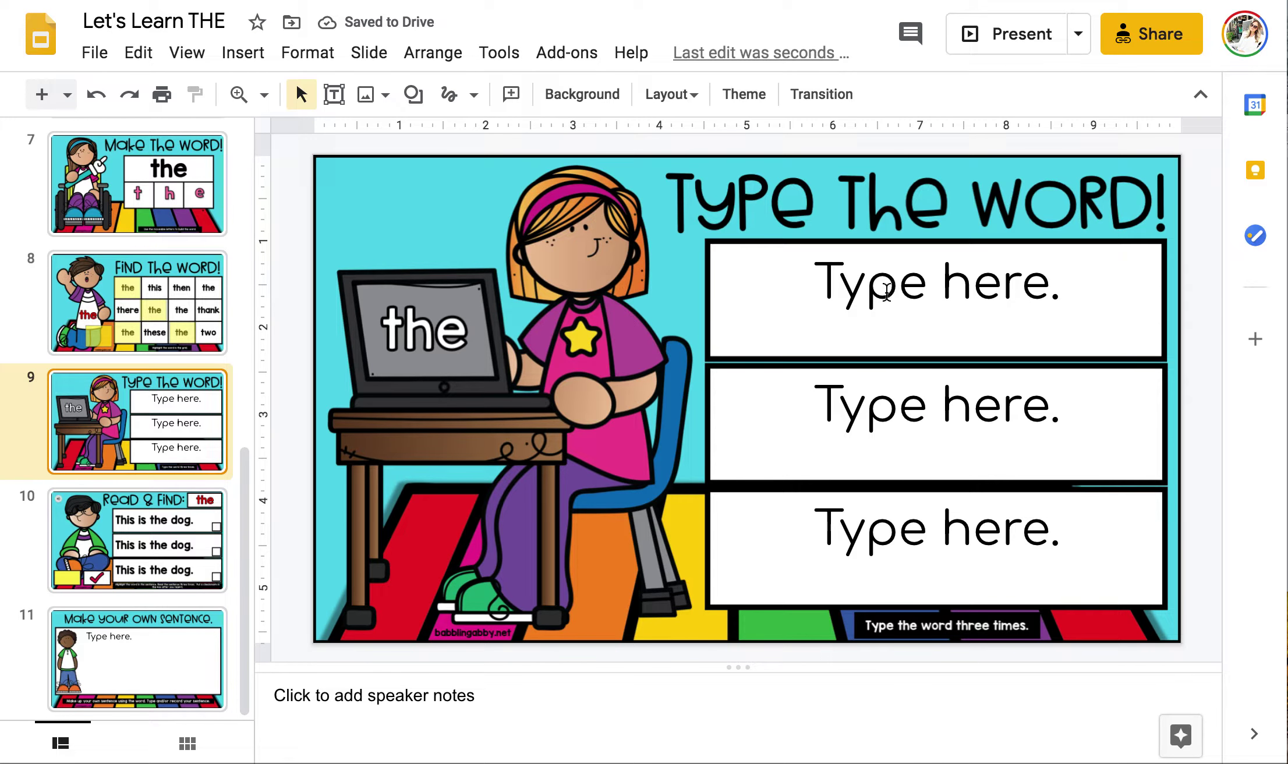
# Type 'the' over the placeholder in each of slide 9's three 'Type here.' boxes
pyautogui.doubleClick(885, 289)
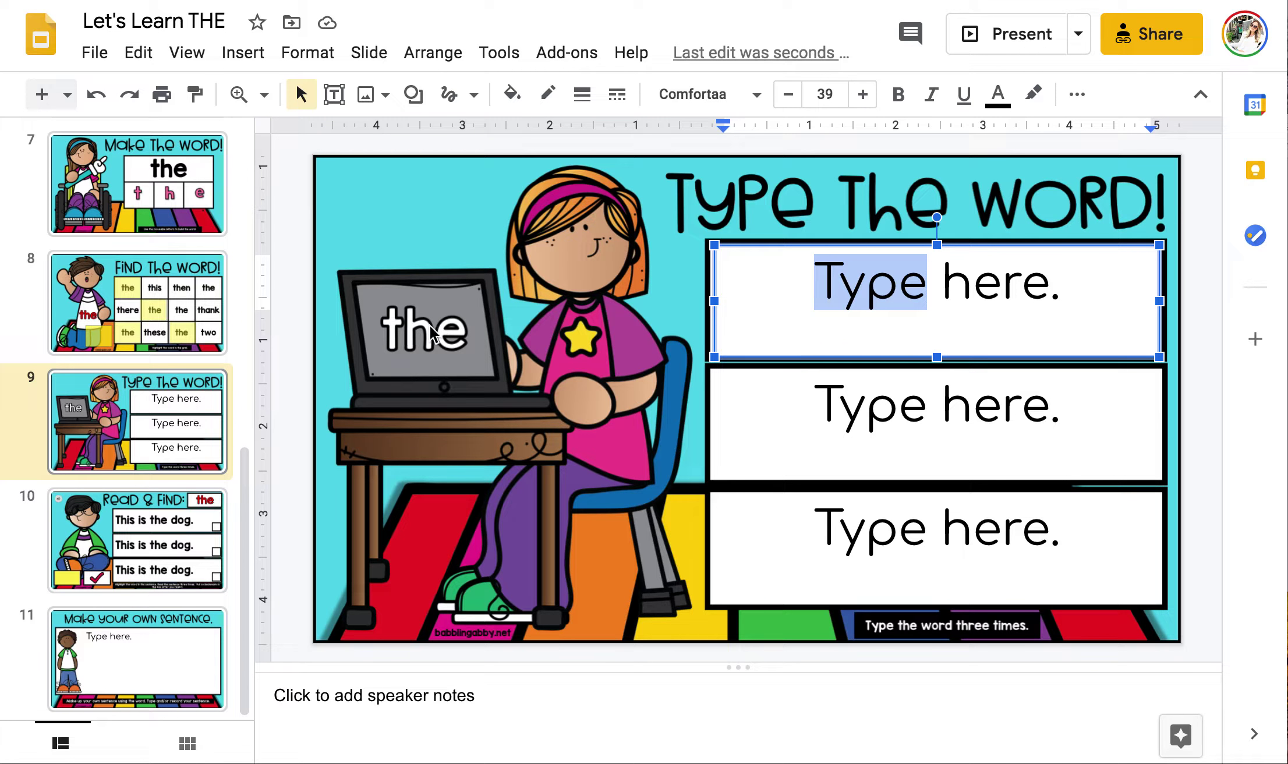
pyautogui.tripleClick(960, 290)
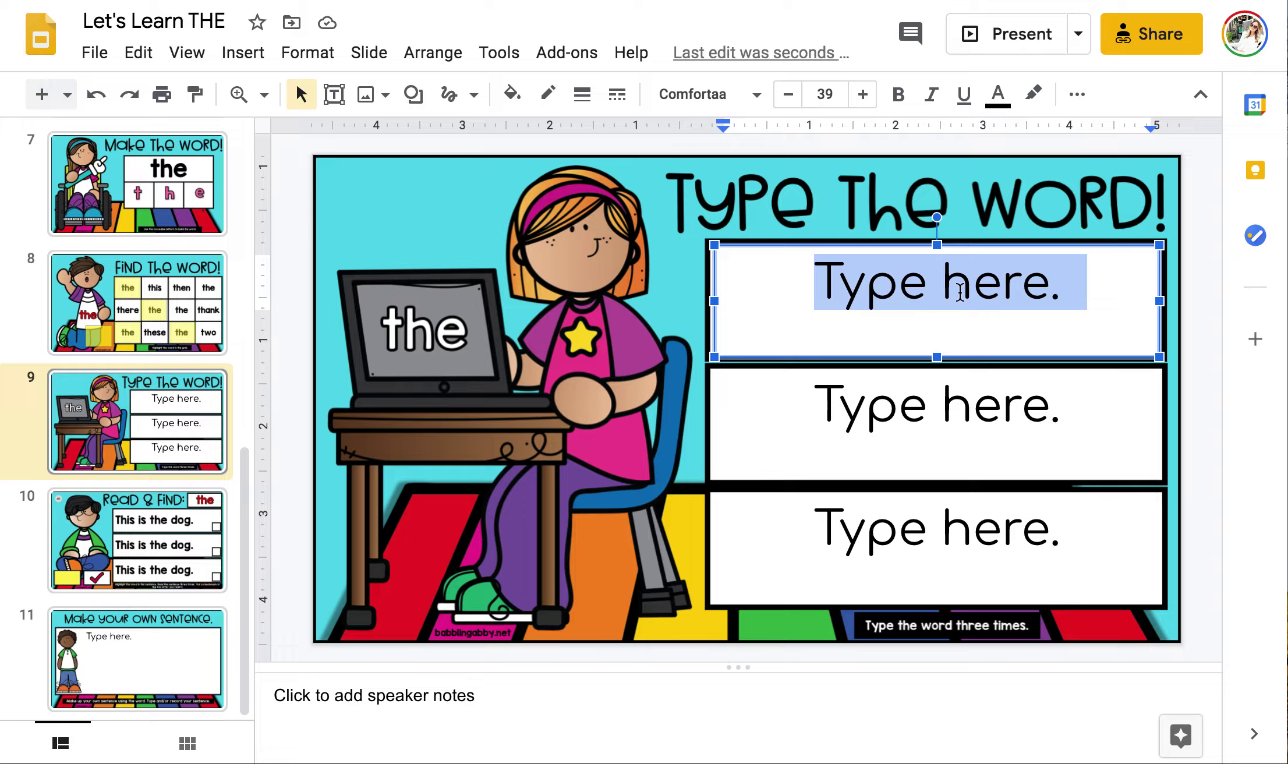
pyautogui.write('the')
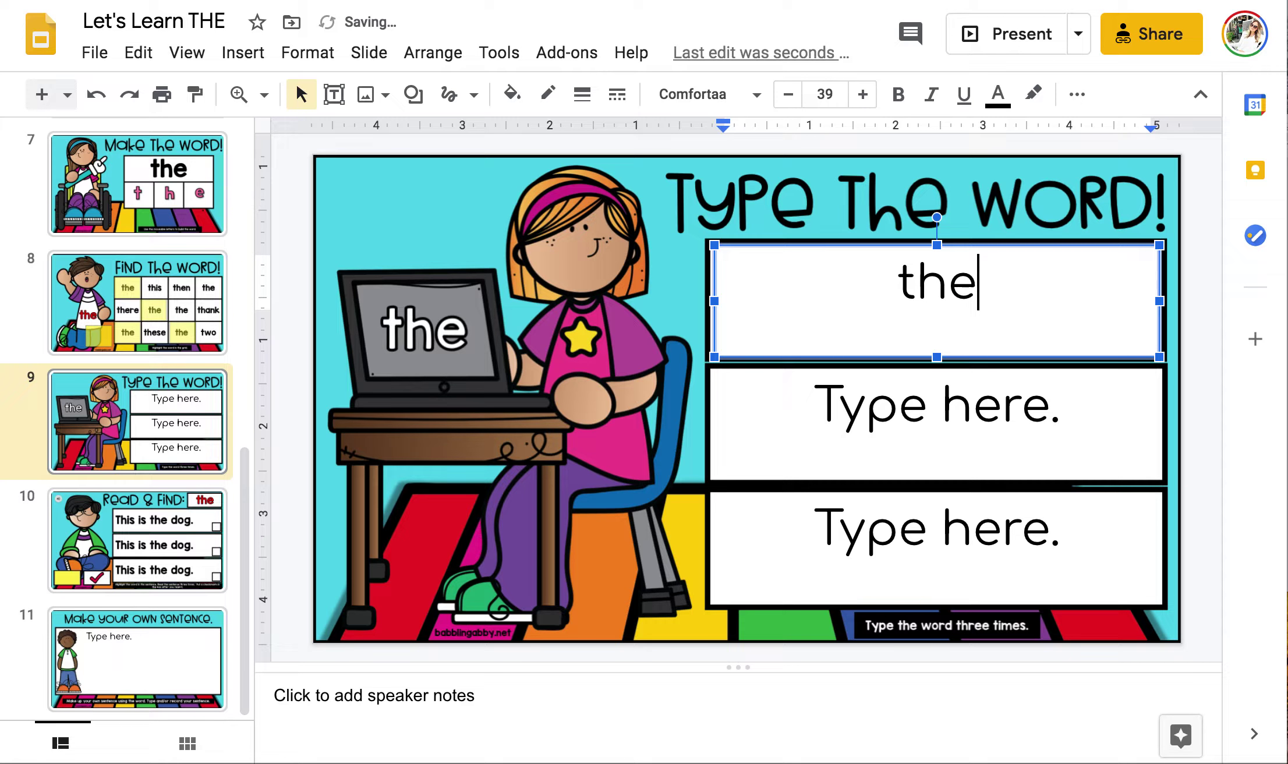
pyautogui.tripleClick(920, 393)
pyautogui.write('the')
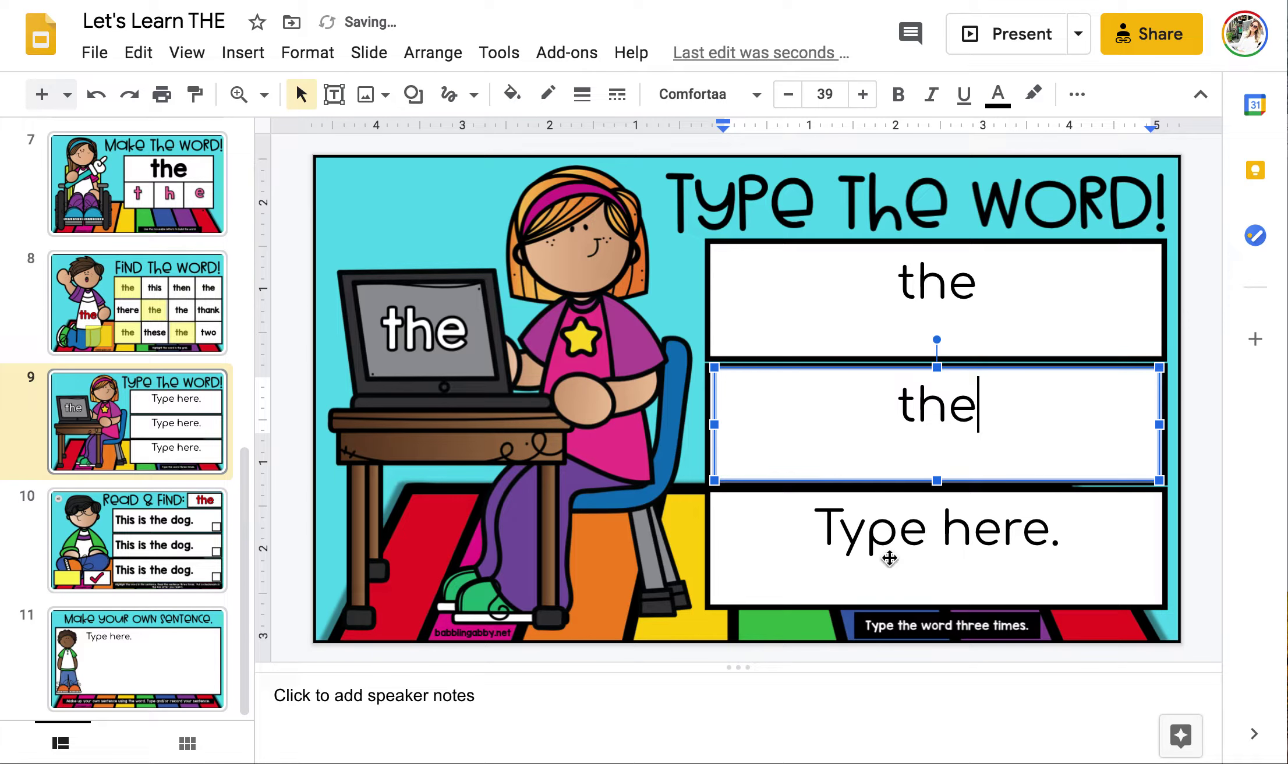
pyautogui.doubleClick(890, 538)
pyautogui.tripleClick(889, 538)
pyautogui.write('the')
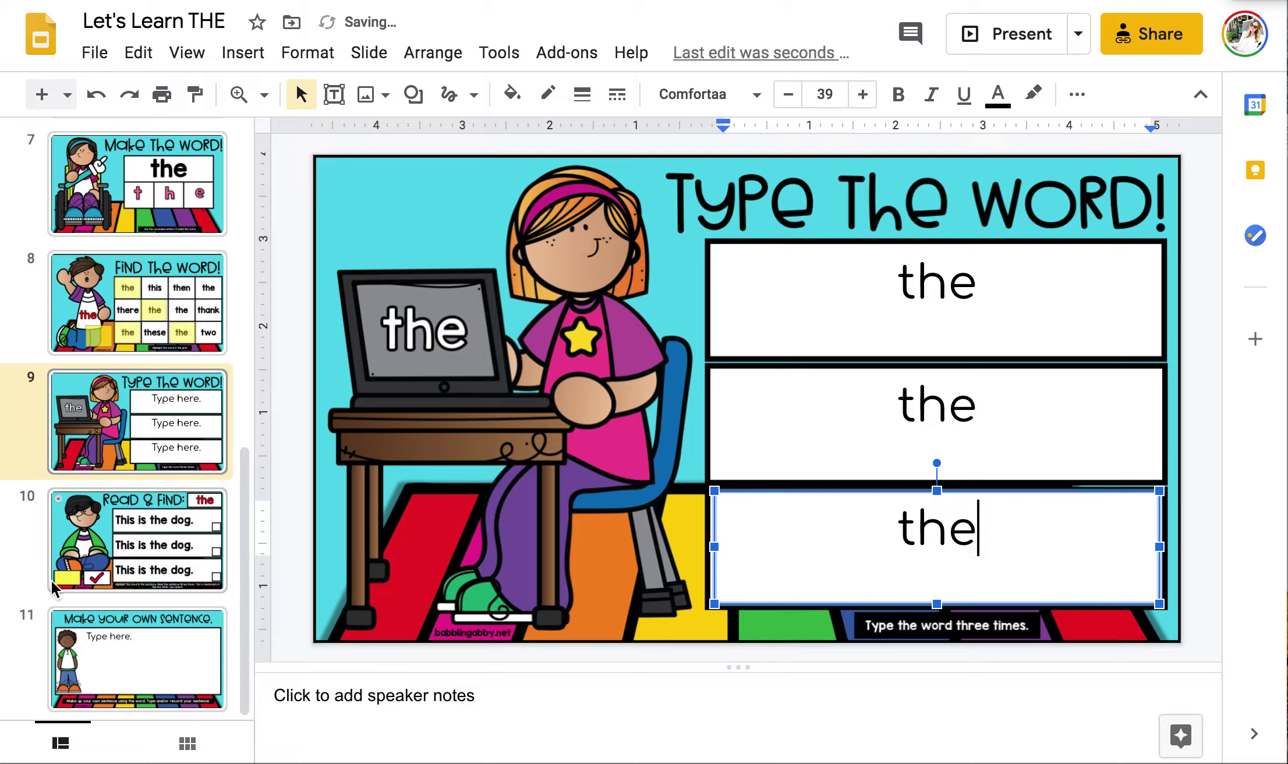
pyautogui.click(140, 547)
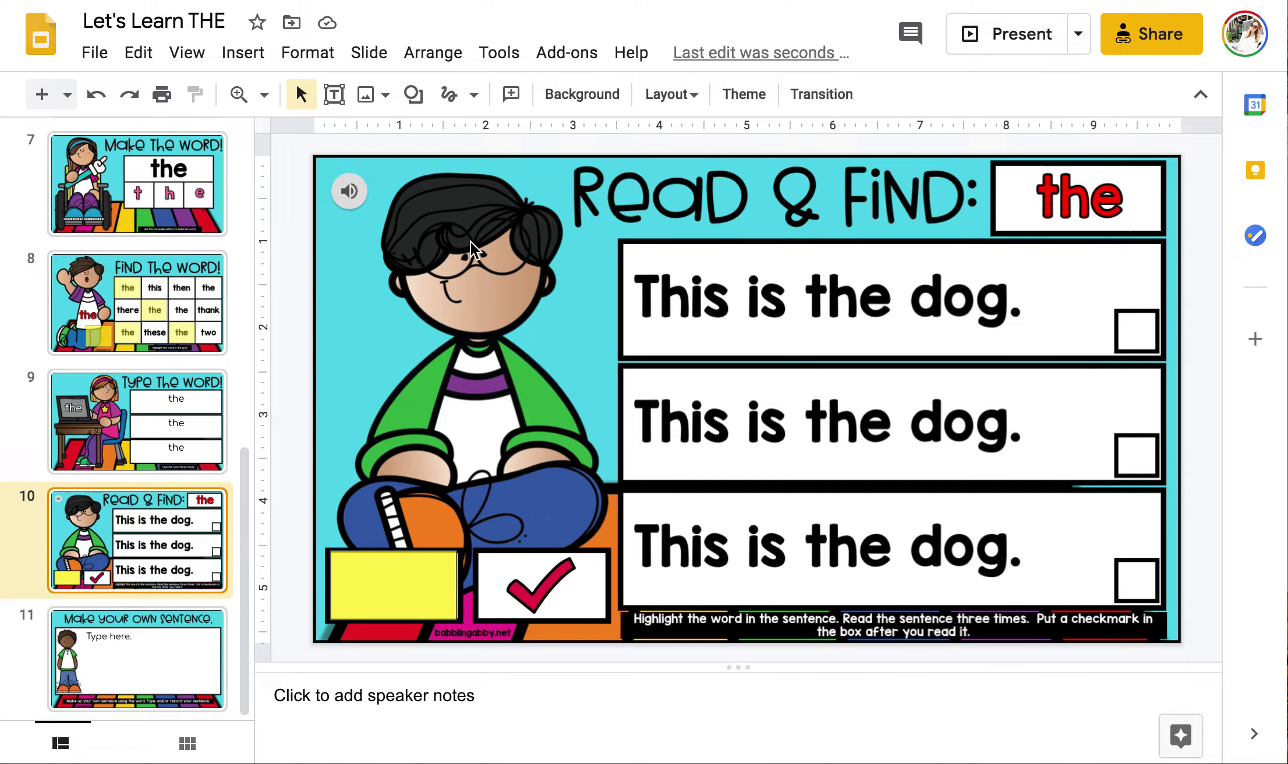
# Play the recorded sentence audio on the Read & Find slide
pyautogui.click(349, 191)
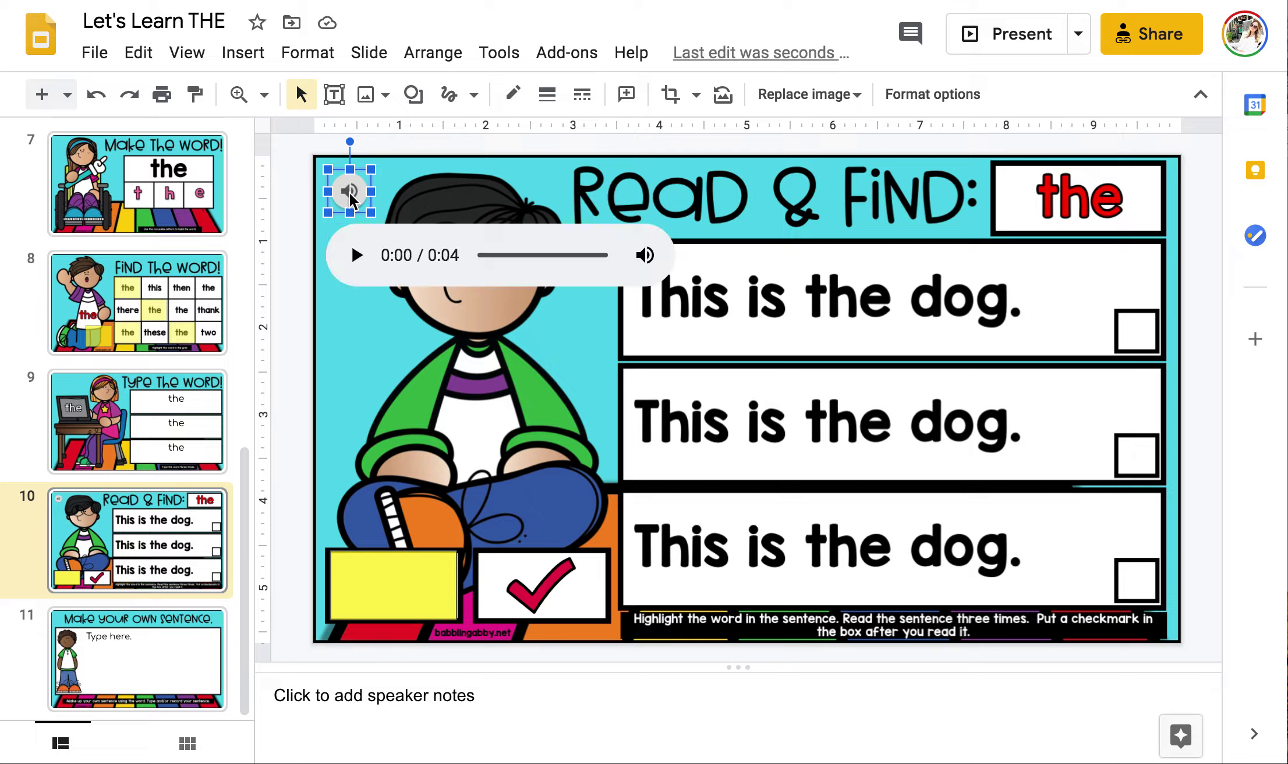
pyautogui.click(357, 255)
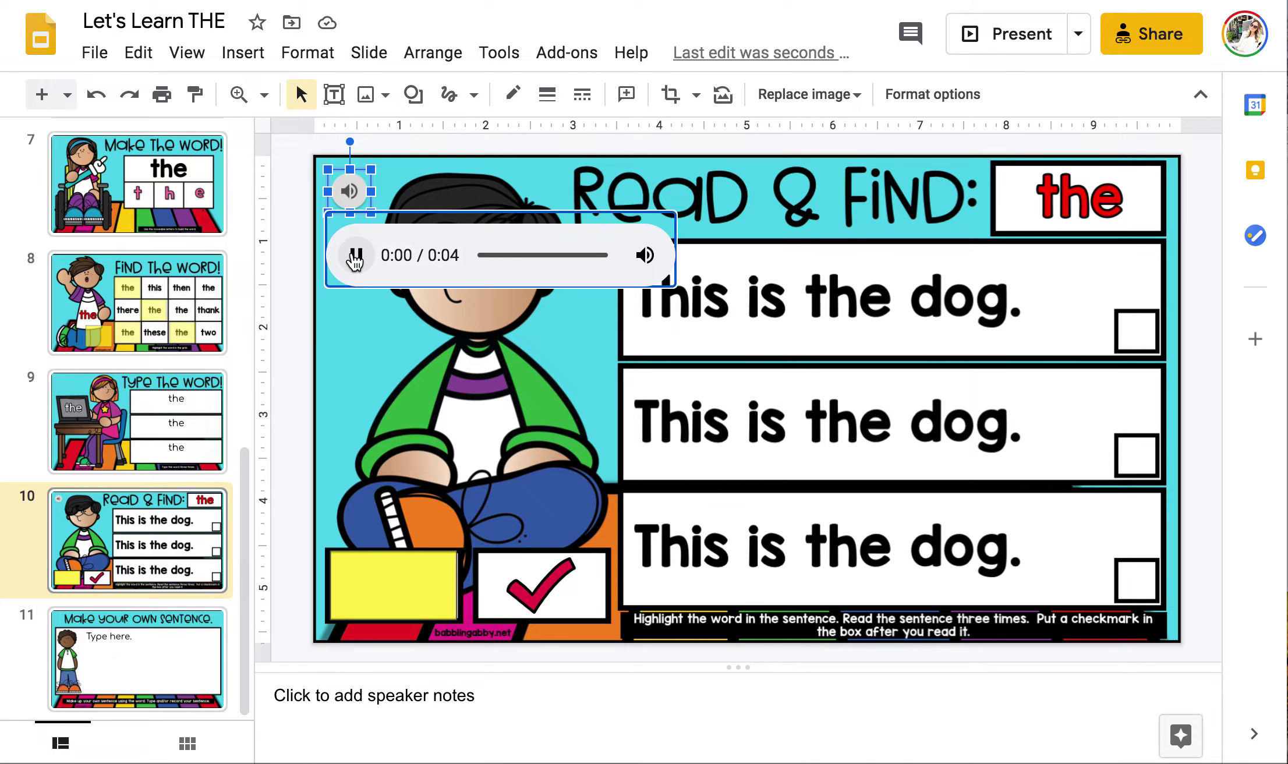
pyautogui.click(342, 357)
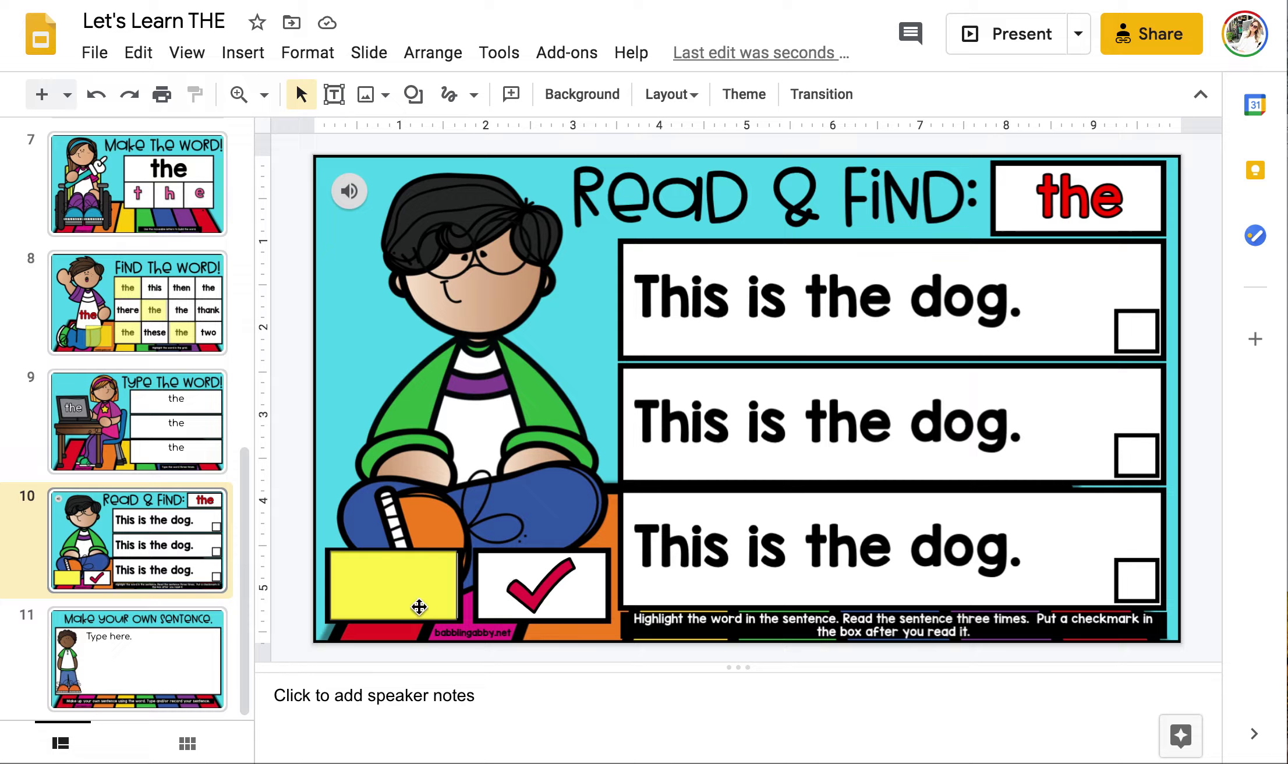
# Cover 'the' in each of the three sentences with a yellow highlight rectangle
pyautogui.click(379, 607)
pyautogui.moveTo(378, 607); pyautogui.dragTo(826, 306)
pyautogui.moveTo(385, 575); pyautogui.dragTo(837, 412)
pyautogui.moveTo(392, 566); pyautogui.dragTo(857, 535)
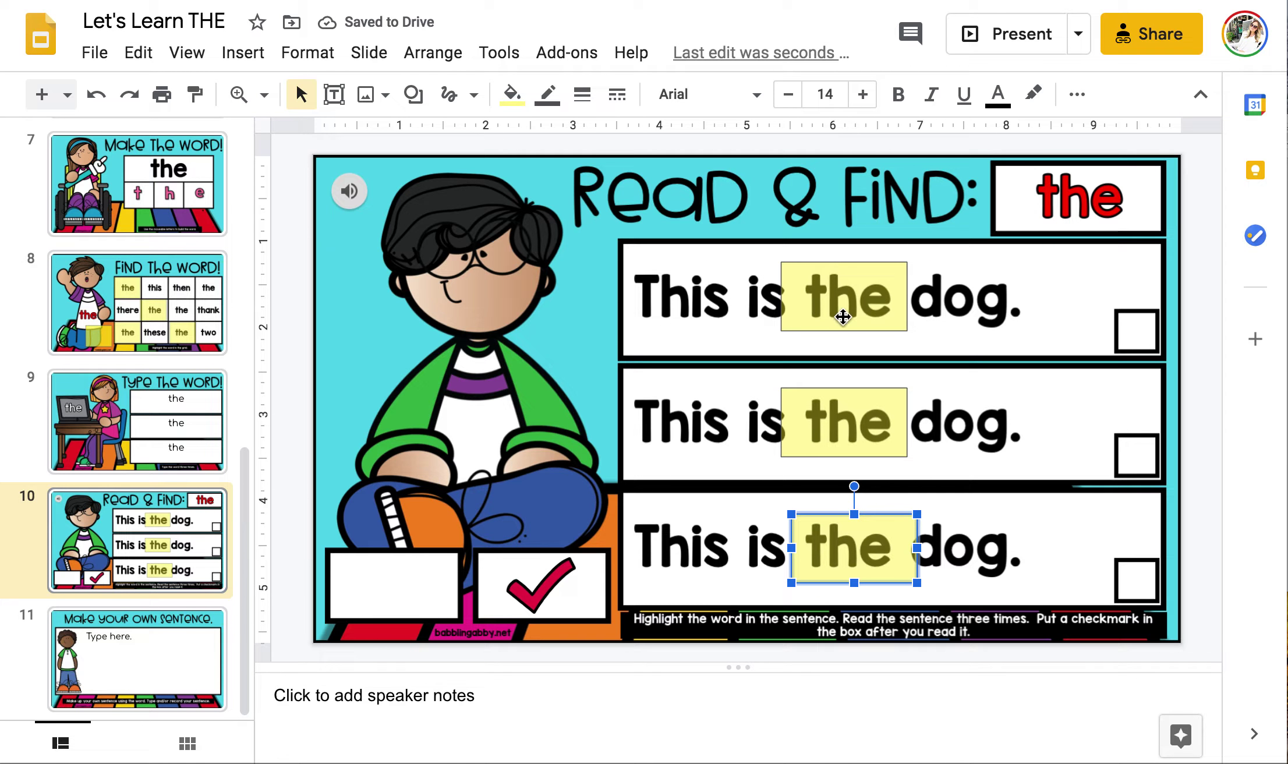
# Put the checkmark in the first sentence's box
pyautogui.click(553, 577)
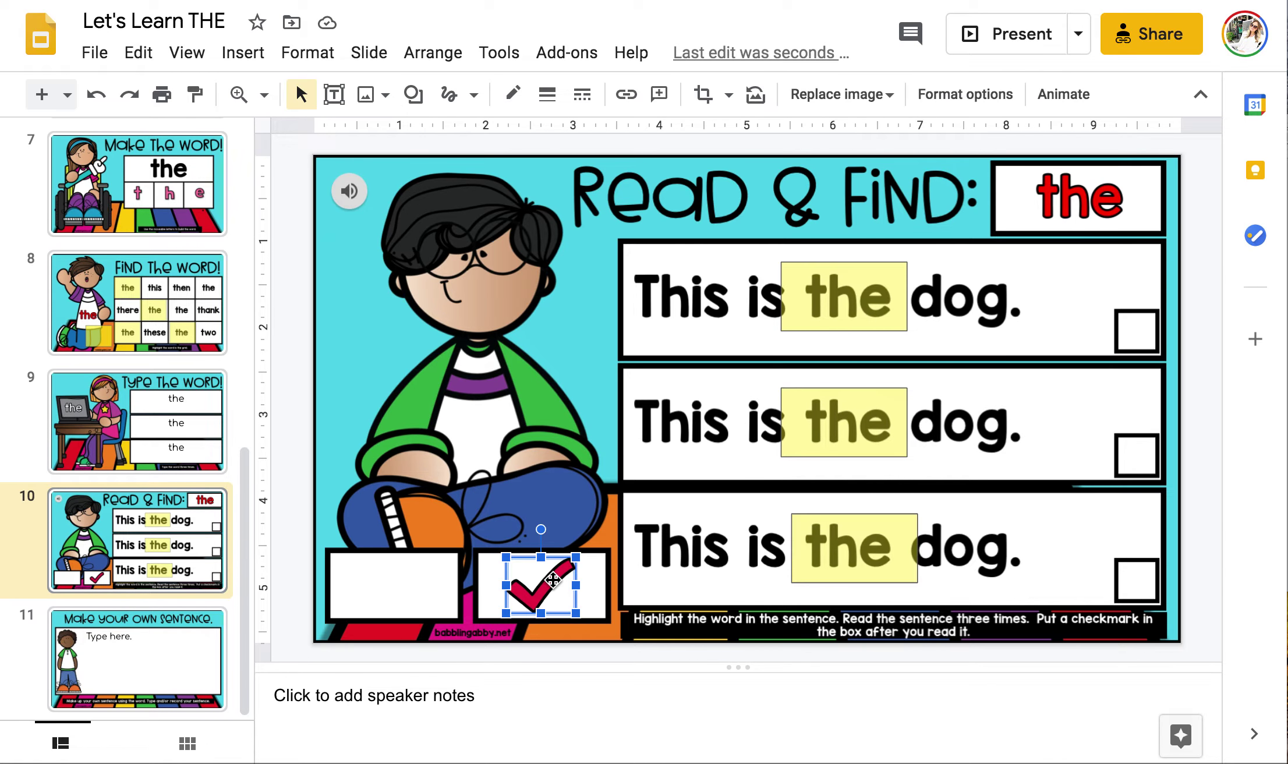
pyautogui.moveTo(552, 578); pyautogui.dragTo(1151, 318)
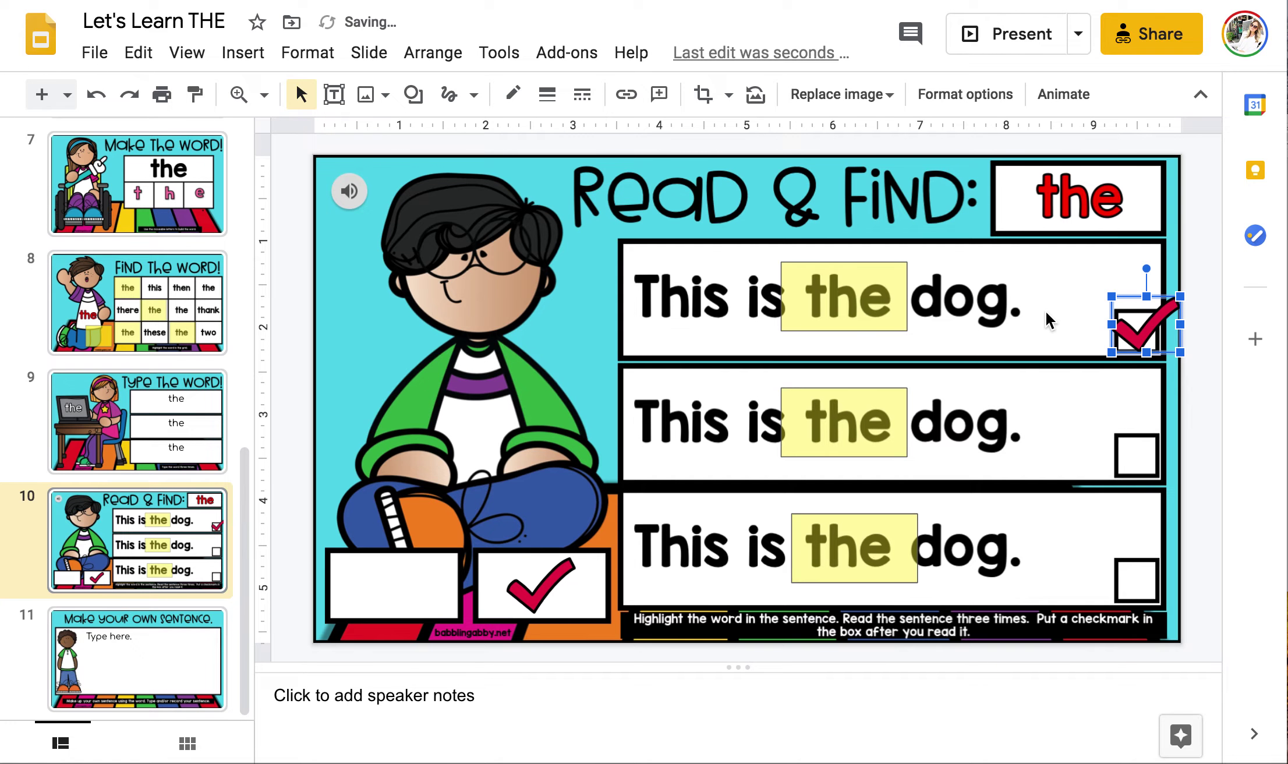
pyautogui.click(108, 626)
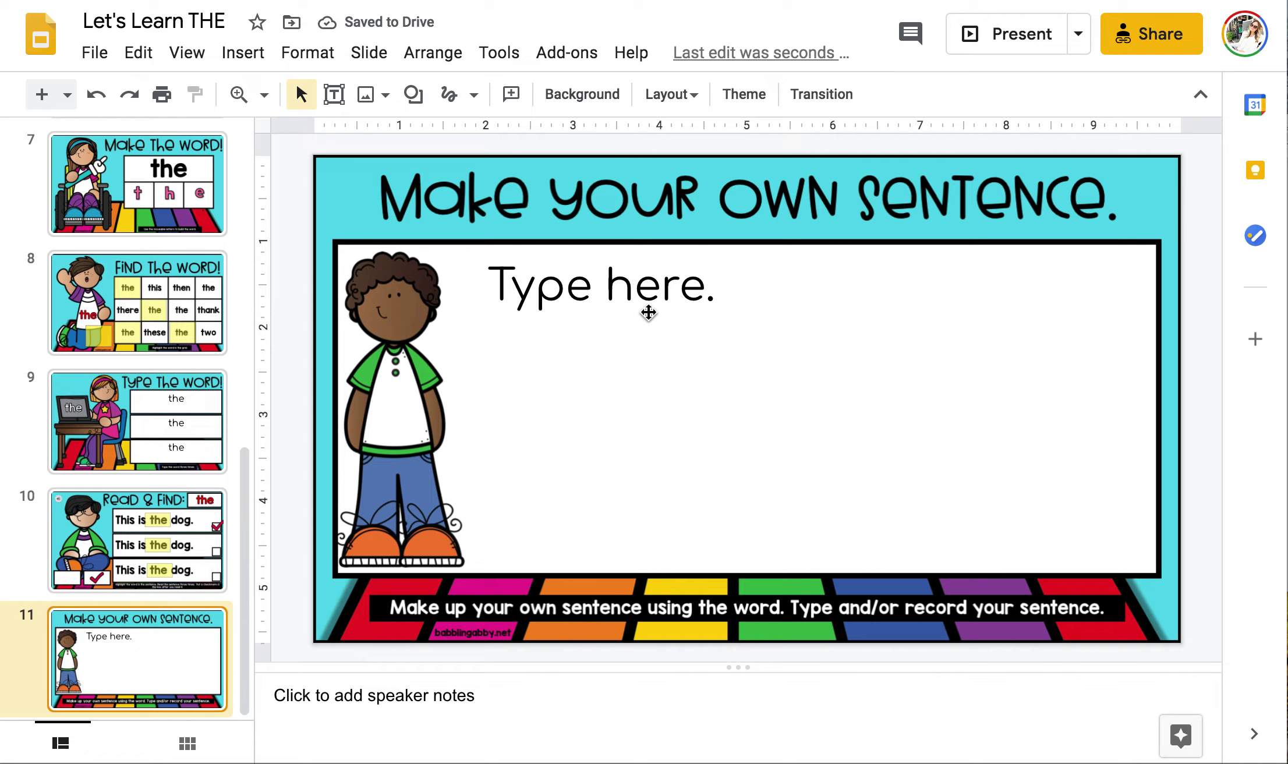
# Overwrite slide 11's 'Type here.' text with 'This is the boy.'
pyautogui.tripleClick(632, 287)
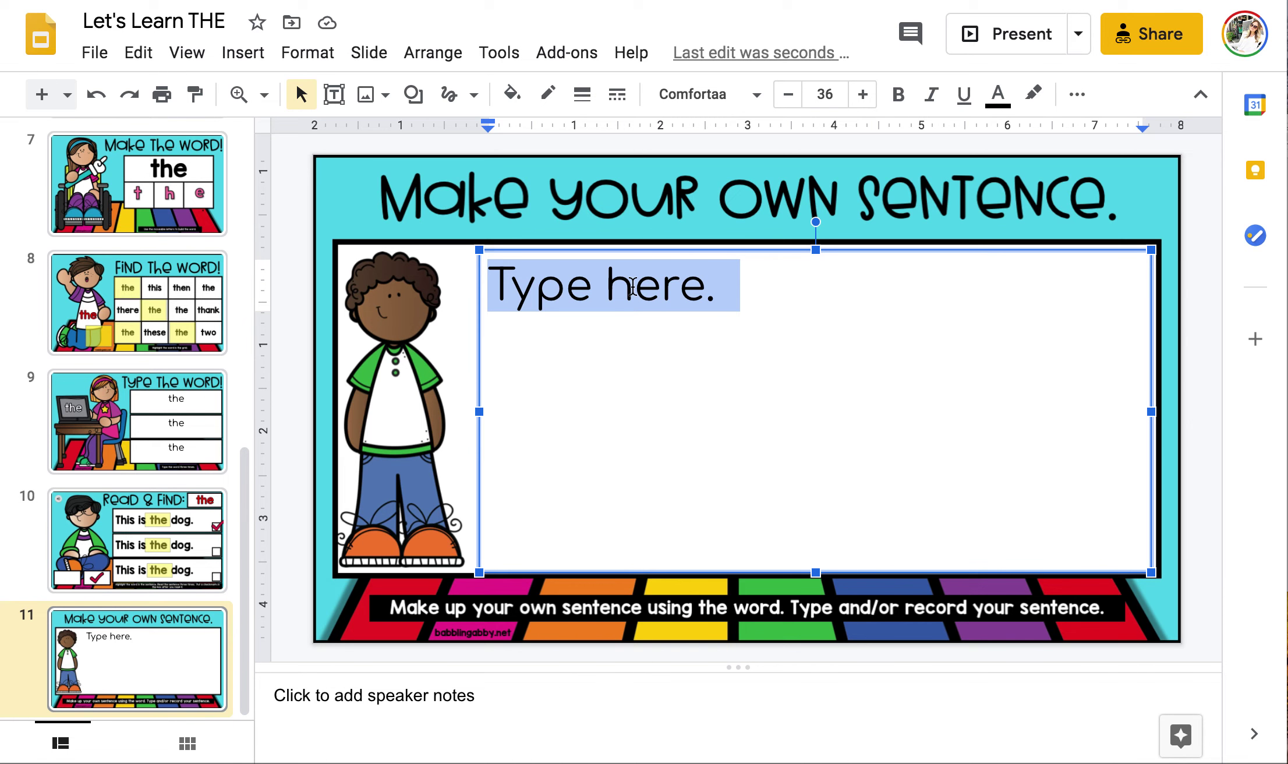
pyautogui.write('This is ')
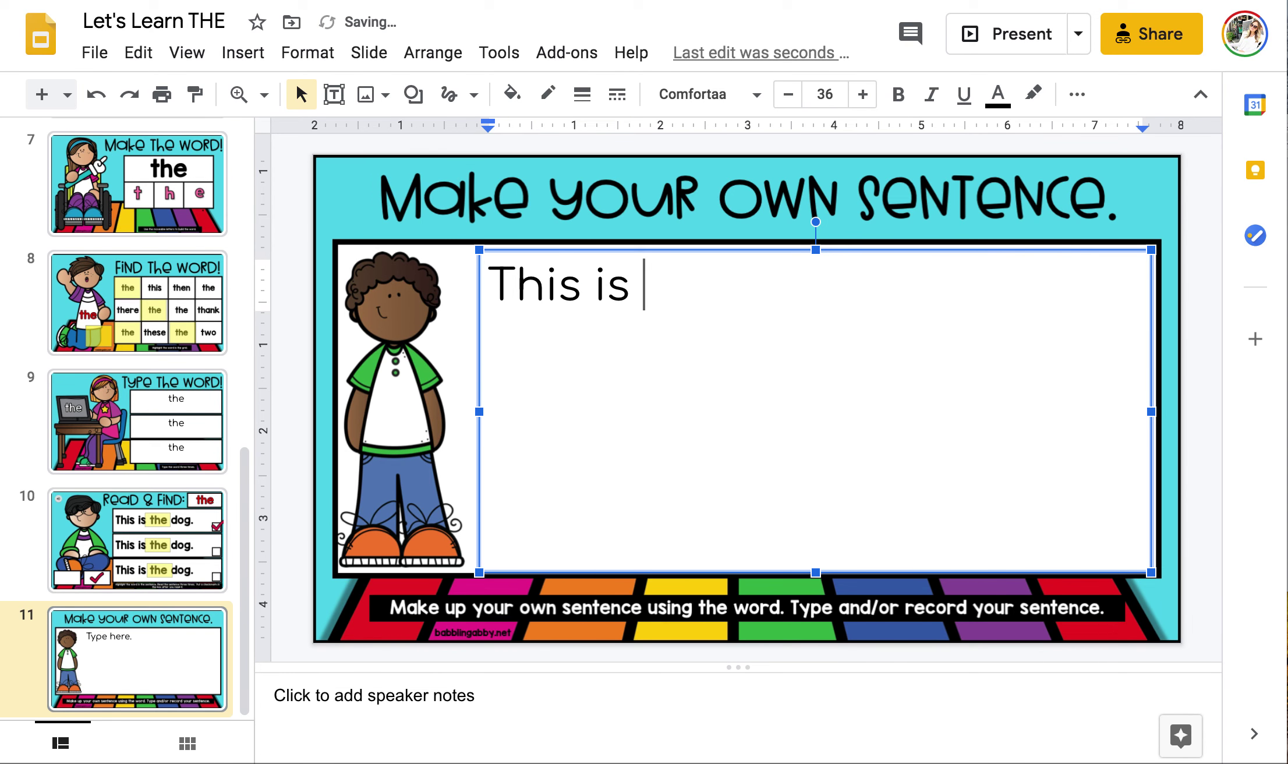
pyautogui.write('the boy.')
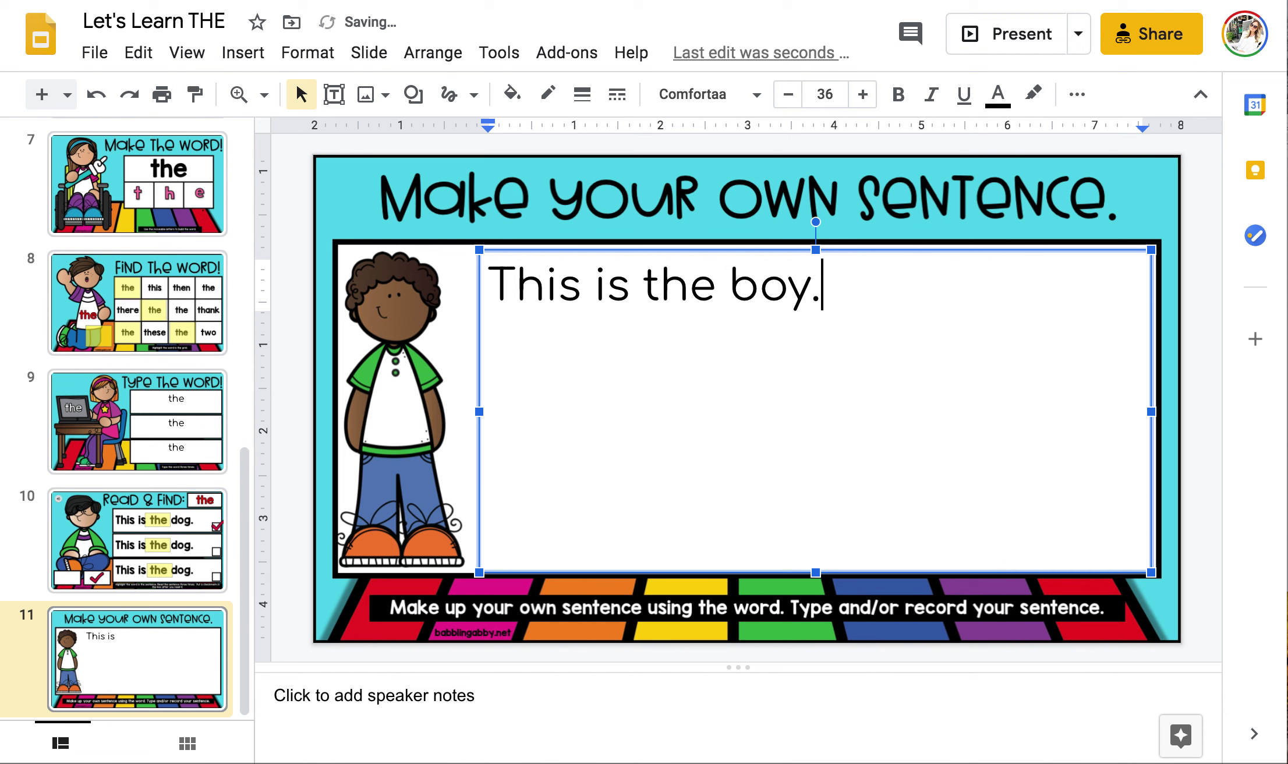